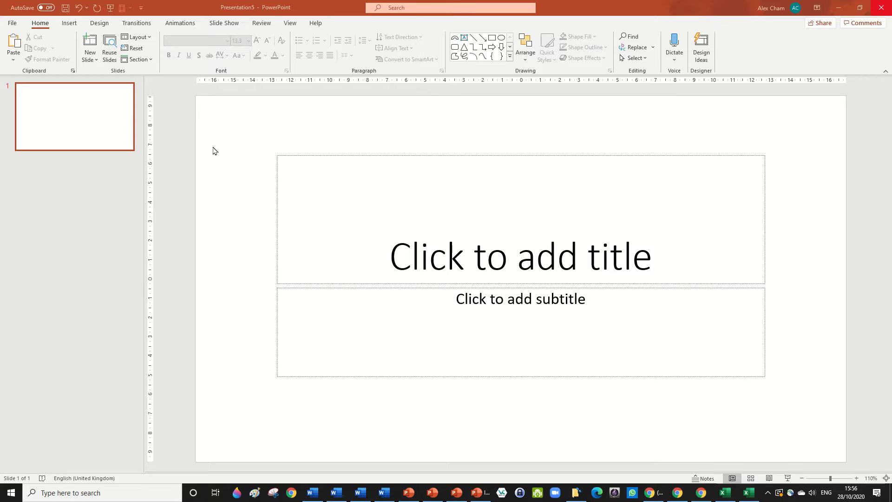
Step: Switch the slide to the Blank layout
{"action": "left_click", "coordinate": [141, 38]}
{"action": "left_click", "coordinate": [139, 168]}
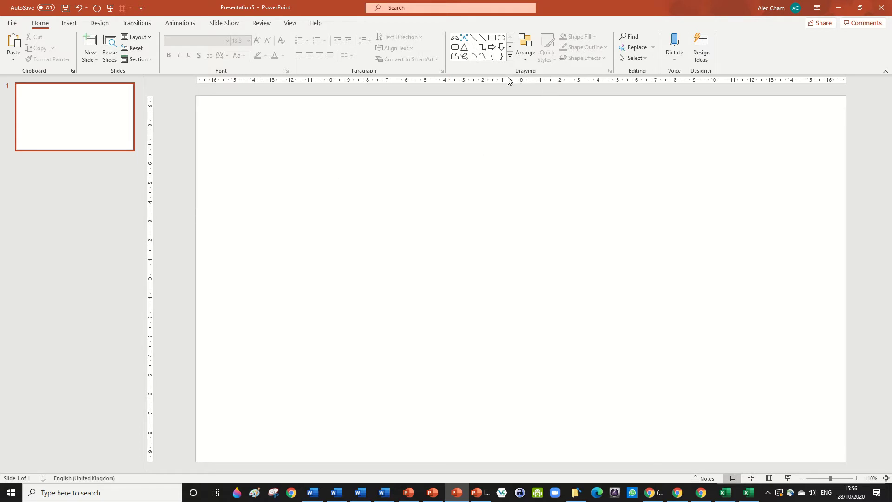
{"action": "left_click", "coordinate": [69, 25]}
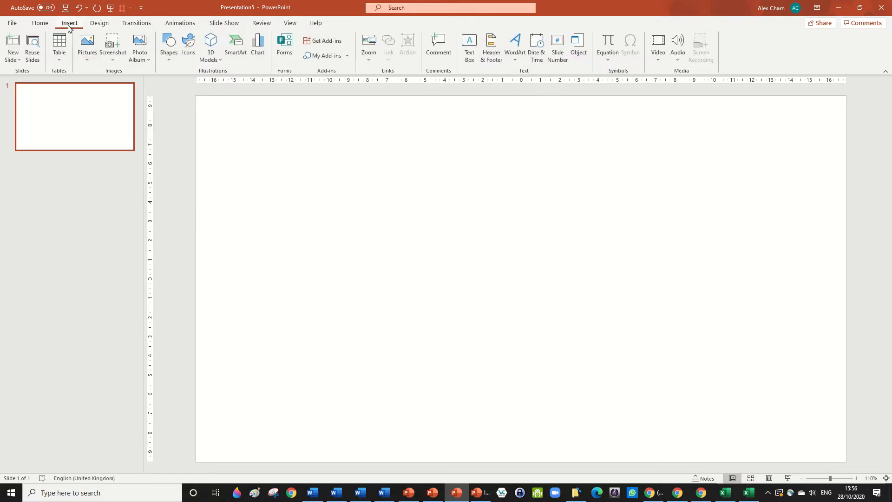
{"action": "left_click", "coordinate": [169, 64]}
{"action": "left_click", "coordinate": [40, 23]}
{"action": "left_click", "coordinate": [40, 23]}
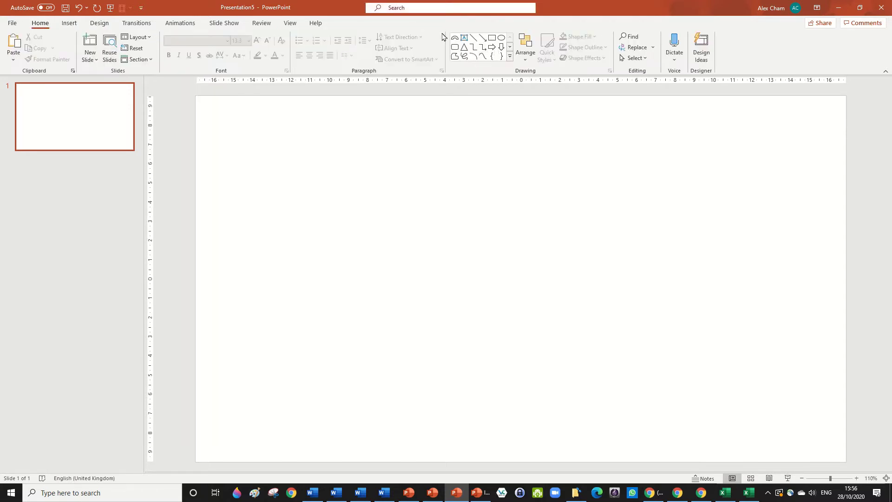
Step: Draw a 3.56 × 10.79 cm rectangle at the top right with a 0.82 cm-wide strip at its right end
{"action": "left_click", "coordinate": [510, 56]}
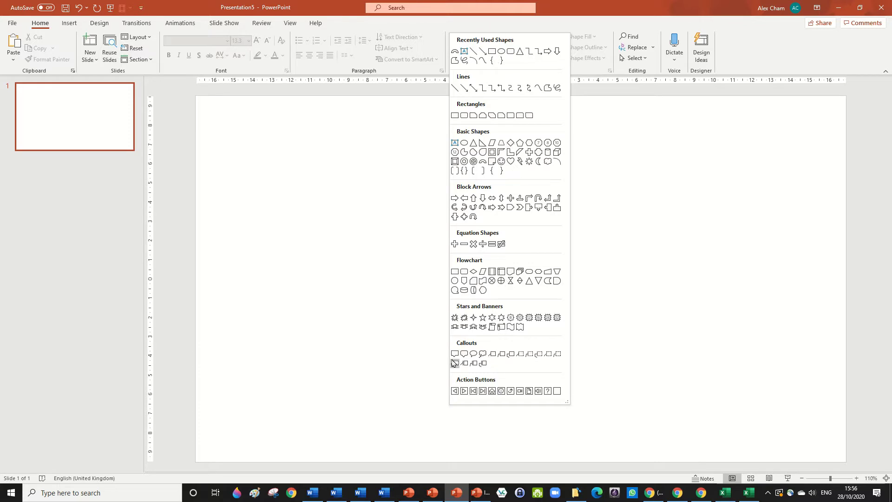
{"action": "left_click", "coordinate": [491, 52]}
{"action": "left_click_drag", "start_coordinate": [765, 208], "coordinate": [559, 136]}
{"action": "left_click_drag", "start_coordinate": [639, 185], "coordinate": [701, 142]}
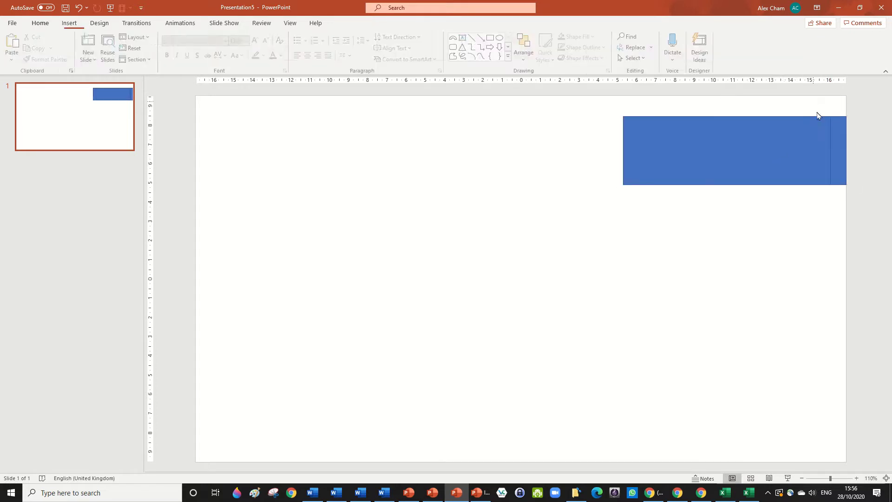
{"action": "left_click", "coordinate": [840, 153]}
{"action": "mouse_move", "coordinate": [839, 153]}
{"action": "left_mouse_down"}
{"action": "mouse_move", "coordinate": [811, 181]}
{"action": "mouse_move", "coordinate": [758, 179]}
{"action": "mouse_move", "coordinate": [838, 153]}
{"action": "left_mouse_up"}
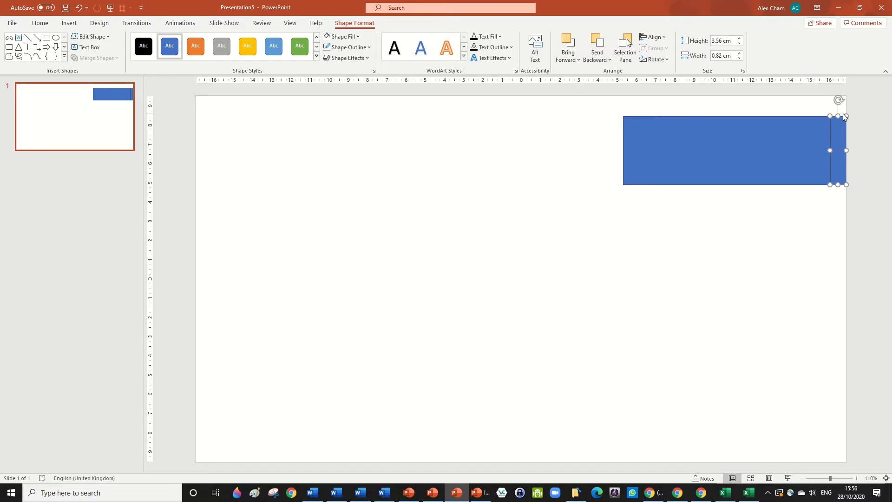
Step: Fill the wide rectangle with a pale grey theme colour
{"action": "left_click", "coordinate": [799, 164]}
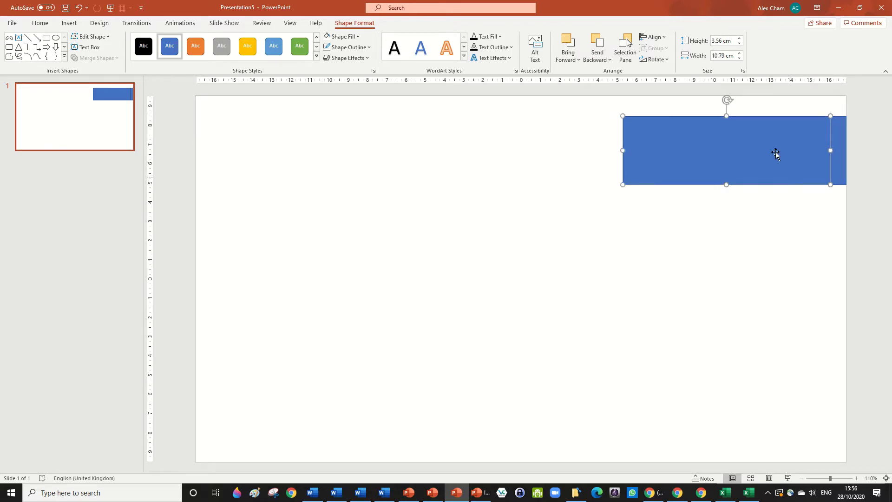
{"action": "left_click", "coordinate": [342, 36]}
{"action": "left_click", "coordinate": [326, 74]}
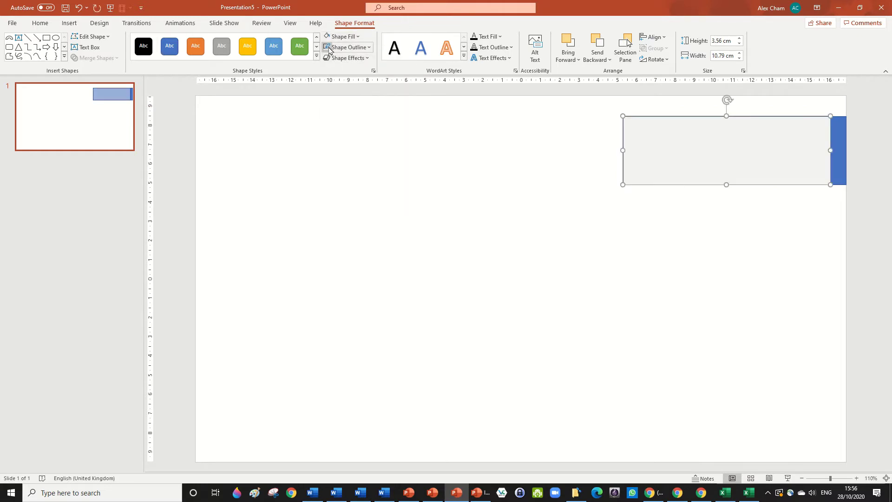
Step: Give the narrow end strip a custom purple fill from More Fill Colors
{"action": "left_click", "coordinate": [839, 174]}
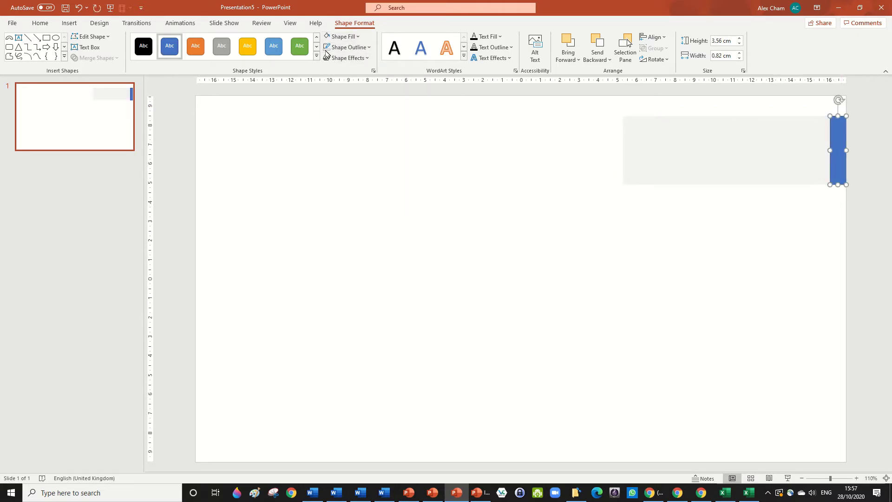
{"action": "left_click", "coordinate": [857, 164]}
{"action": "left_click", "coordinate": [838, 155]}
{"action": "left_click", "coordinate": [343, 37]}
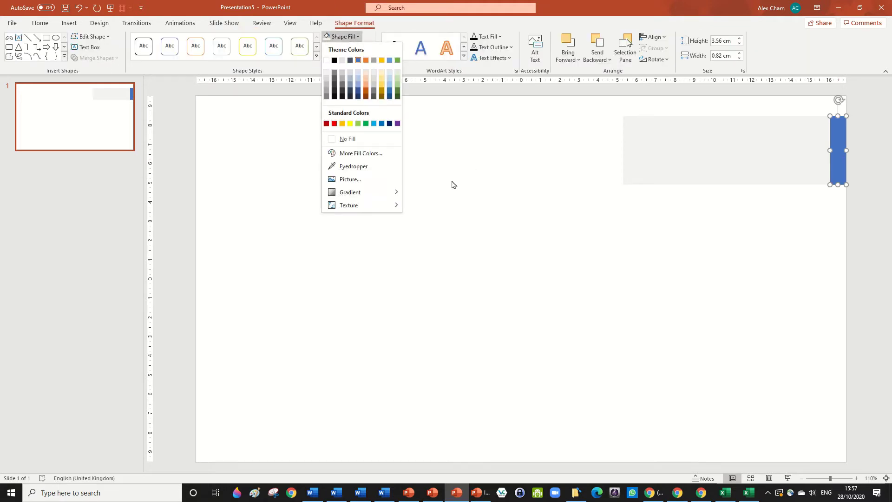
{"action": "left_click", "coordinate": [376, 154]}
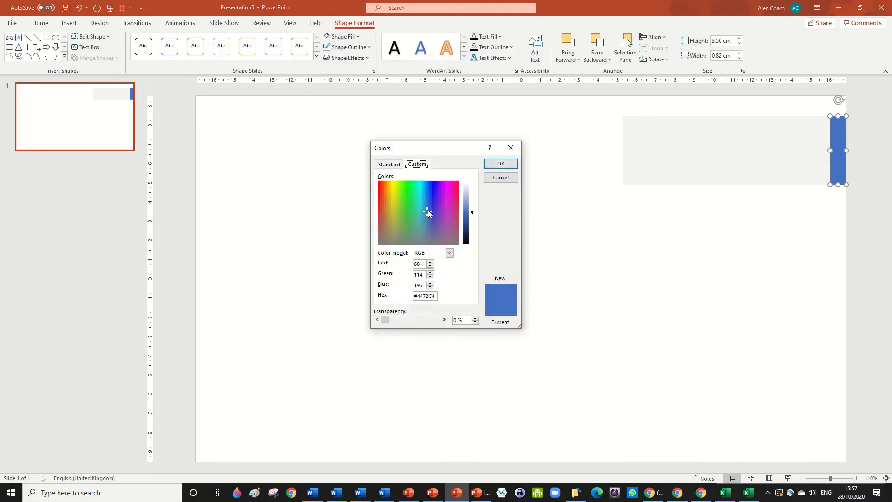
{"action": "left_click_drag", "start_coordinate": [427, 212], "coordinate": [442, 191]}
{"action": "left_click_drag", "start_coordinate": [441, 189], "coordinate": [473, 221]}
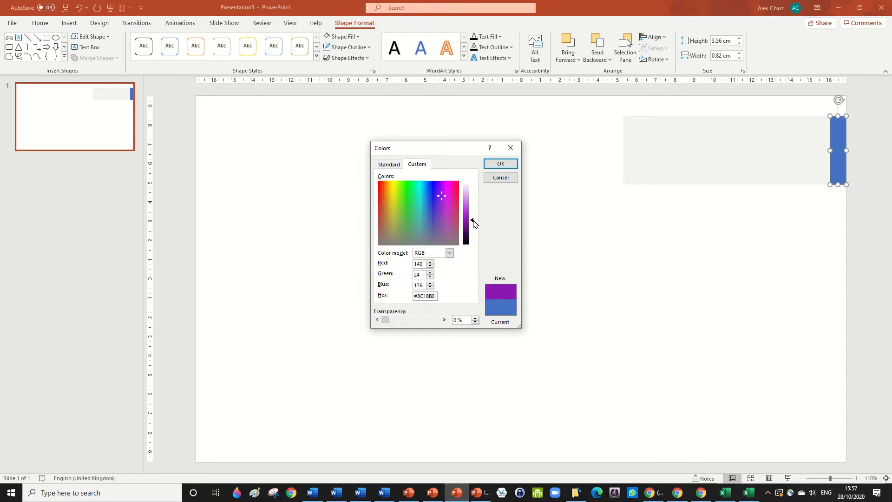
{"action": "left_click", "coordinate": [441, 194]}
{"action": "left_click", "coordinate": [472, 221]}
{"action": "left_click", "coordinate": [501, 163]}
{"action": "left_click", "coordinate": [758, 240]}
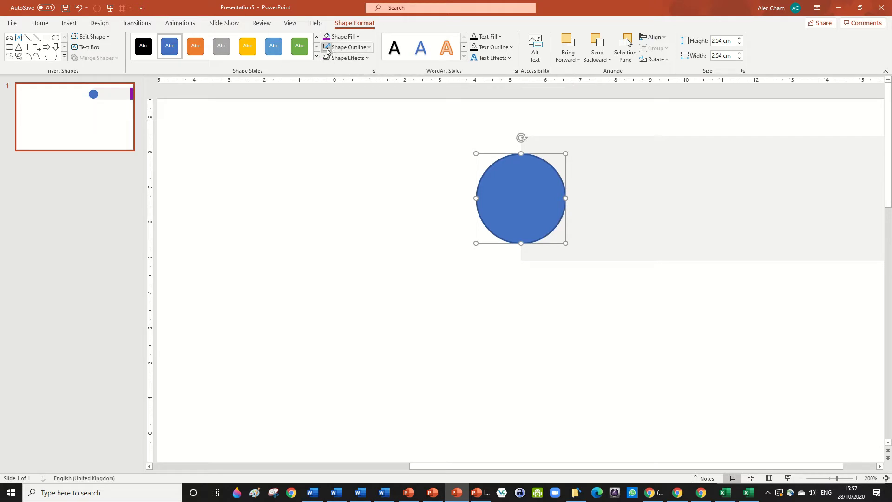
Step: Undo the circle's style change, fill it purple, and shrink it to 1.95 × 1.95 cm
{"action": "key", "text": "ctrl+z"}
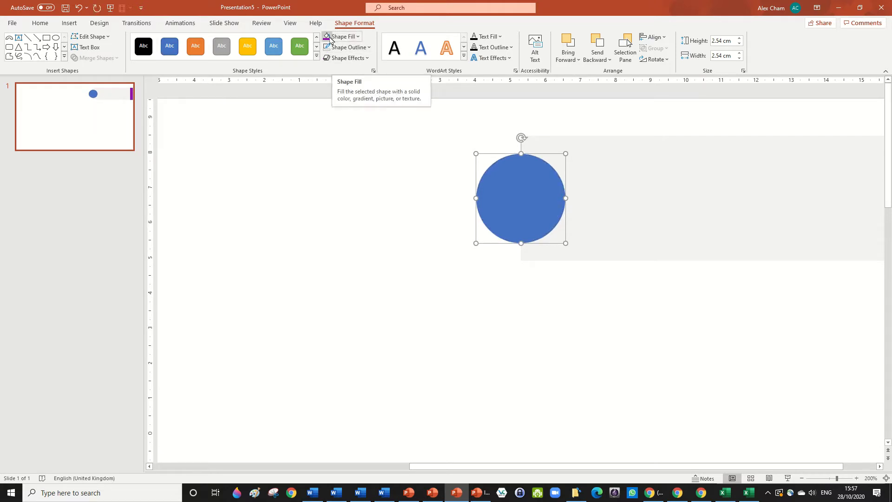
{"action": "left_click", "coordinate": [330, 38]}
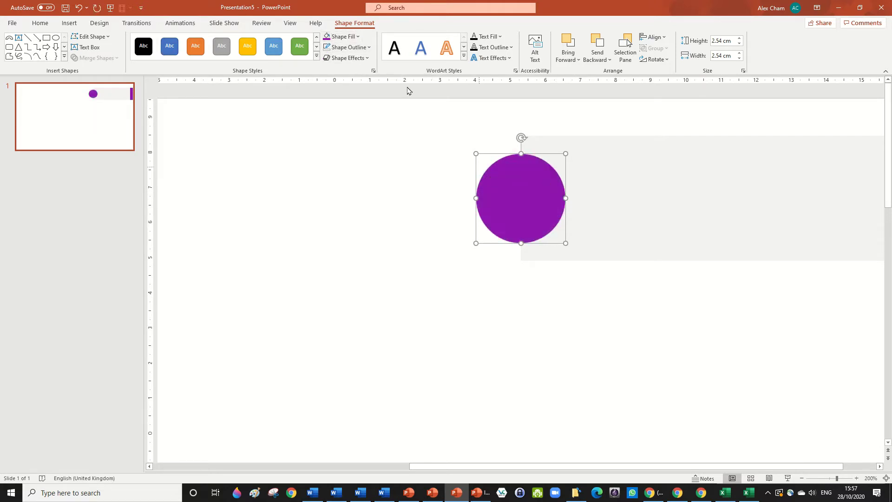
{"action": "left_click", "coordinate": [357, 36]}
{"action": "left_click", "coordinate": [532, 122]}
{"action": "left_click_drag", "start_coordinate": [565, 243], "coordinate": [556, 232]}
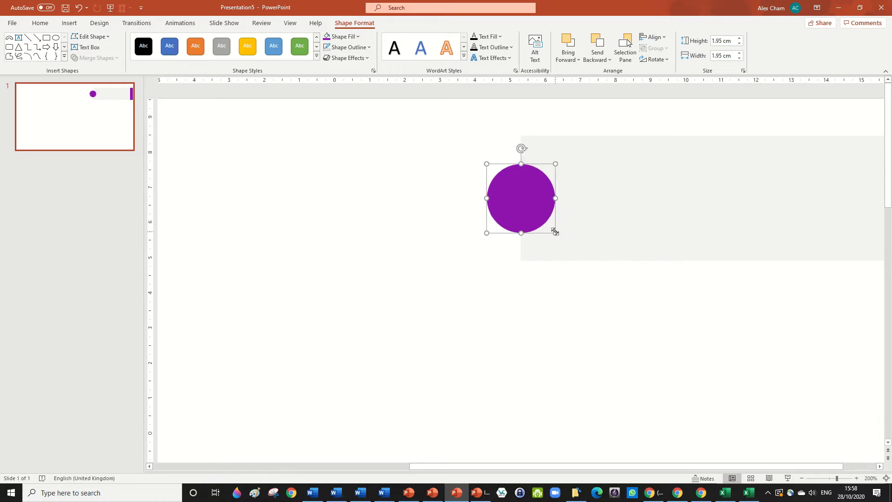
Step: Insert a block arc, rotate it to open right, and enlarge it to 3.56 cm around the circle
{"action": "left_click", "coordinate": [562, 106]}
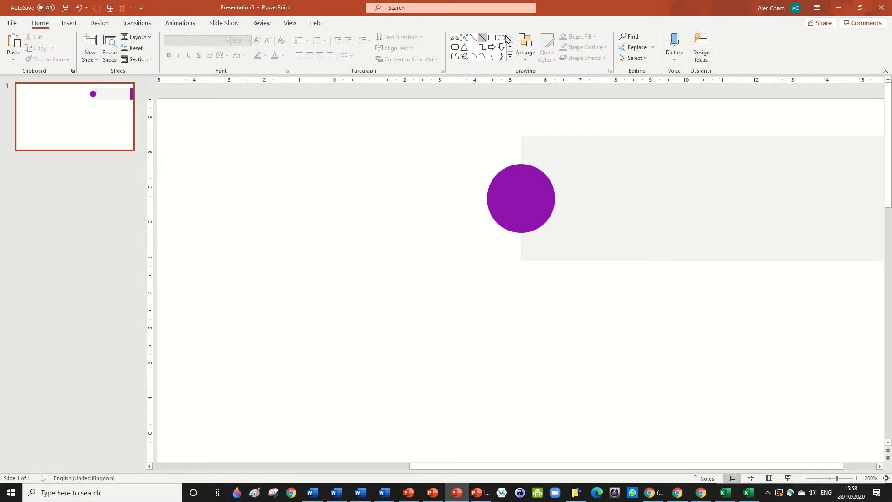
{"action": "left_click", "coordinate": [455, 40]}
{"action": "left_click", "coordinate": [431, 164]}
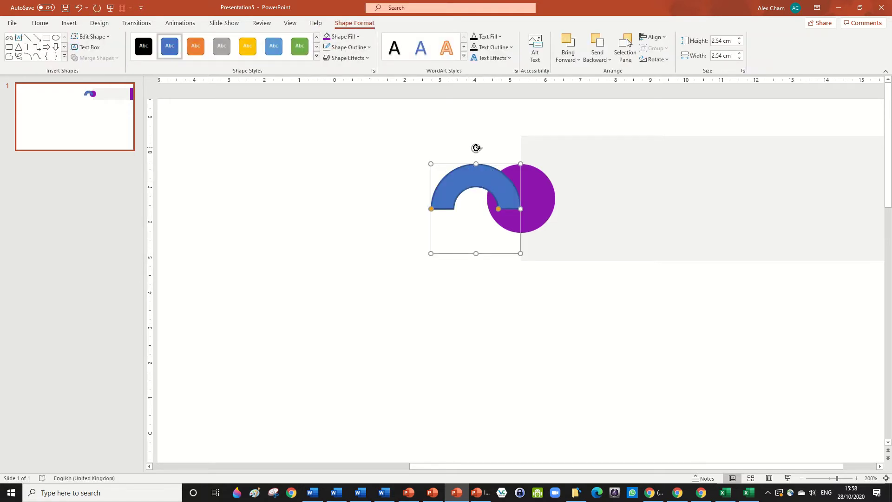
{"action": "left_click_drag", "start_coordinate": [476, 147], "coordinate": [380, 209]}
{"action": "left_click_drag", "start_coordinate": [448, 200], "coordinate": [493, 195]}
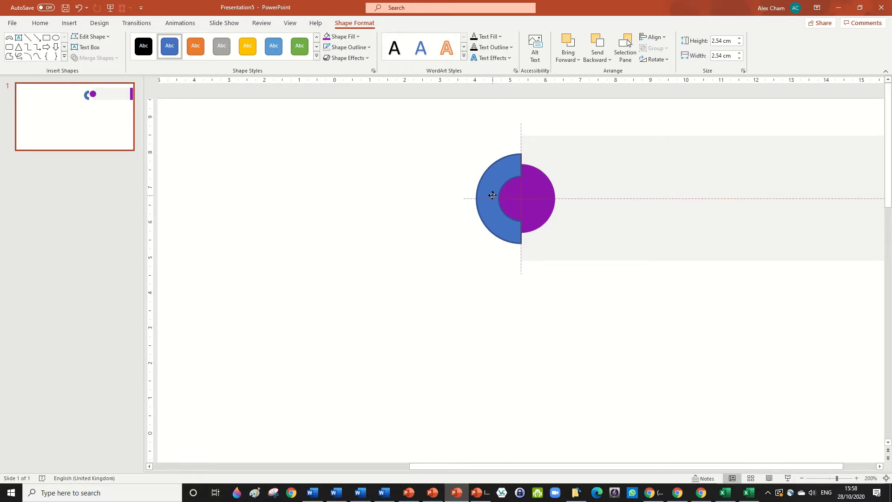
{"action": "left_click_drag", "start_coordinate": [492, 195], "coordinate": [492, 195]}
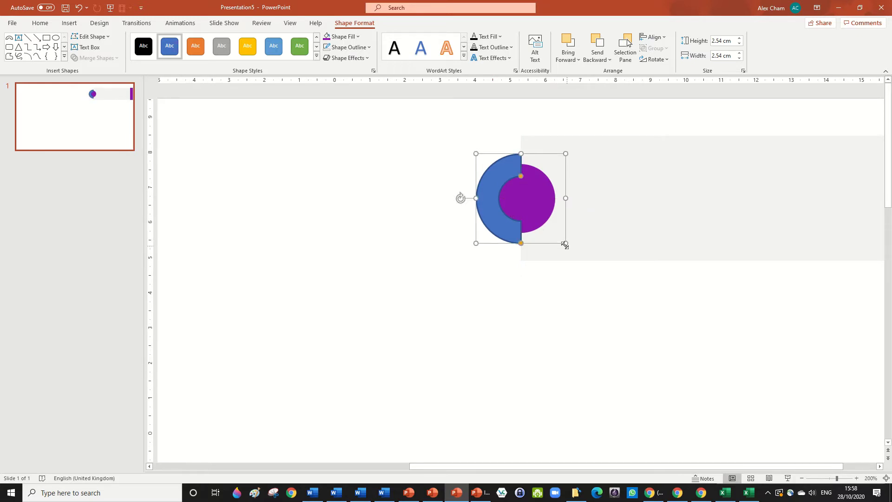
{"action": "left_click_drag", "start_coordinate": [565, 243], "coordinate": [583, 260]}
Step: Adjust the arc's band thickness to leave a white gap around the circle
{"action": "left_click", "coordinate": [581, 305]}
{"action": "left_click", "coordinate": [507, 246]}
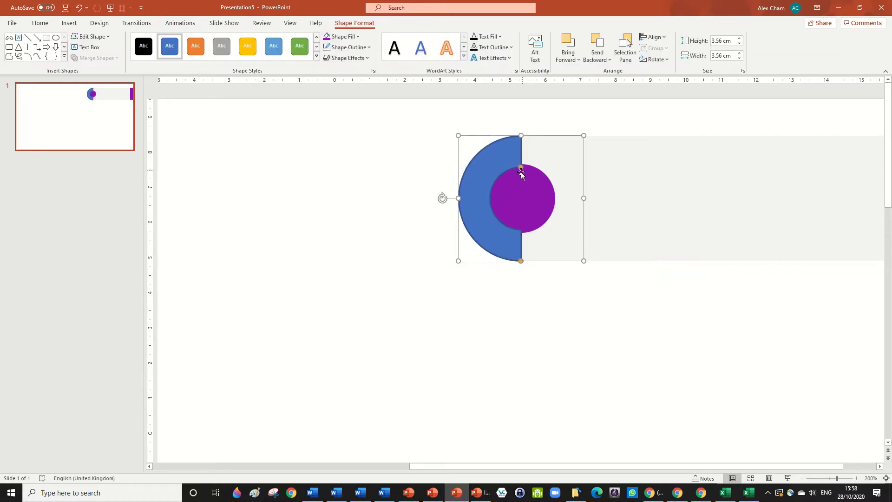
{"action": "scroll", "coordinate": [600, 204], "scroll_direction": "up", "scroll_amount": 5, "text": "ctrl"}
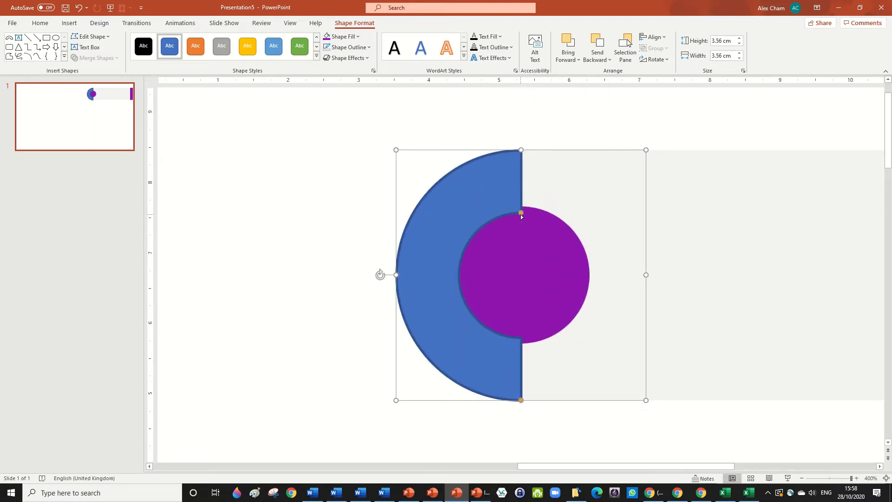
{"action": "left_click_drag", "start_coordinate": [521, 214], "coordinate": [521, 180]}
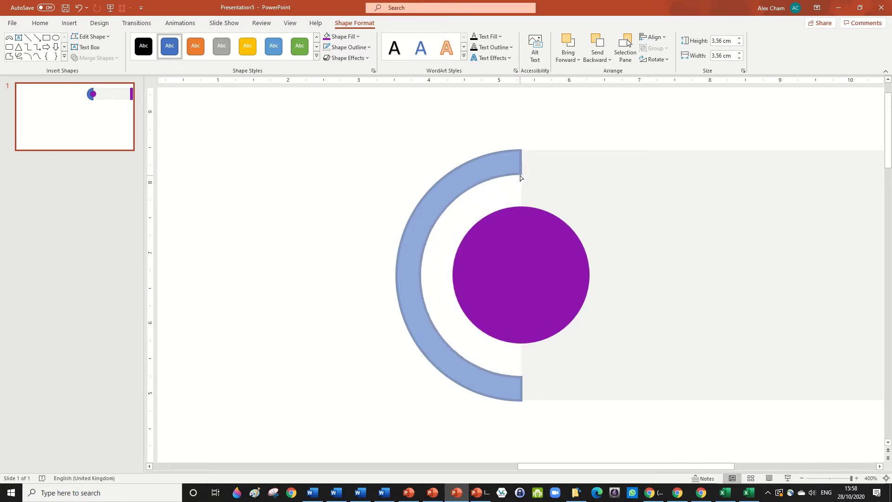
{"action": "left_click_drag", "start_coordinate": [520, 178], "coordinate": [521, 184]}
Step: Remove the block arc's outline and nudge it slightly right
{"action": "left_click", "coordinate": [481, 204]}
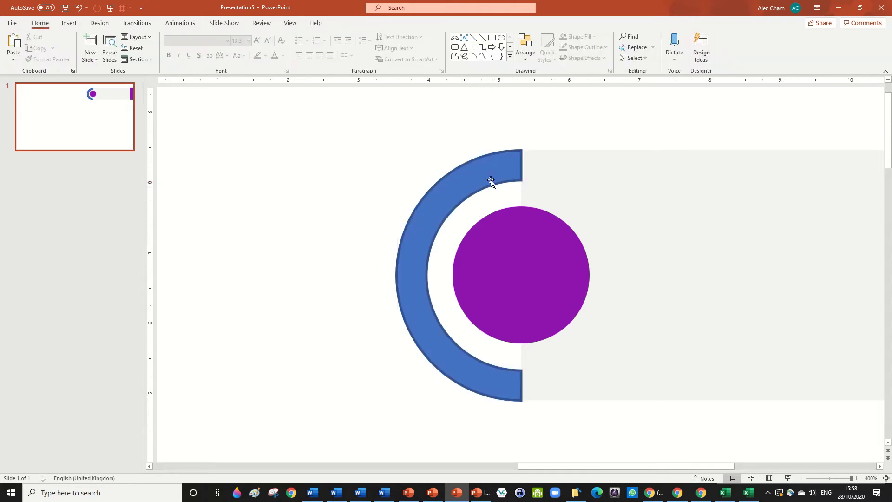
{"action": "left_click", "coordinate": [467, 178]}
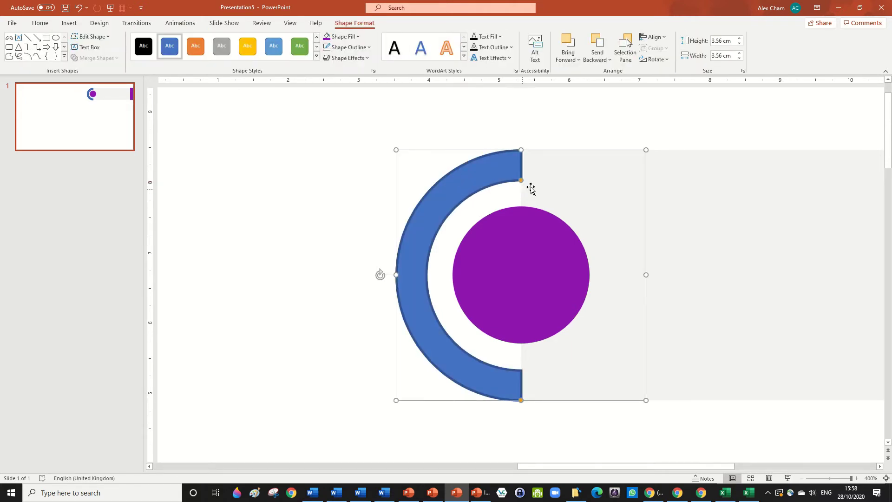
{"action": "left_click", "coordinate": [327, 49]}
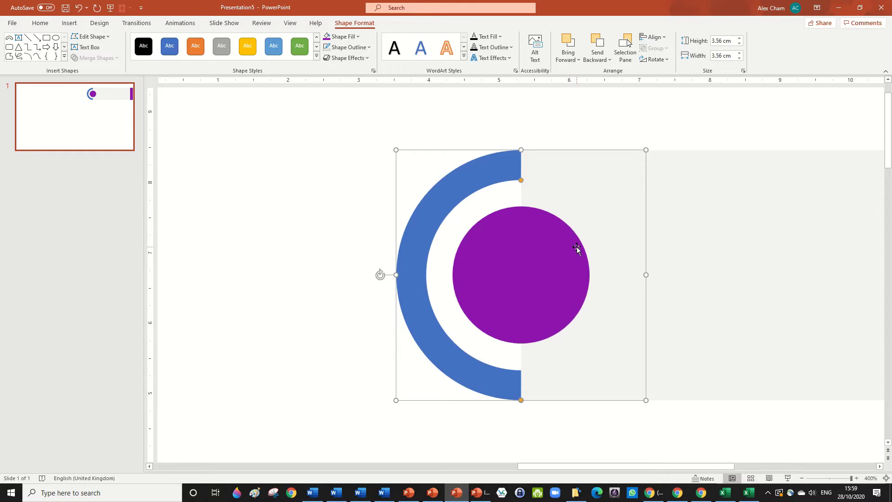
{"action": "key", "text": "ctrl+Right"}
Step: Send the block arc to the back, behind the grey bar
{"action": "left_click", "coordinate": [521, 126]}
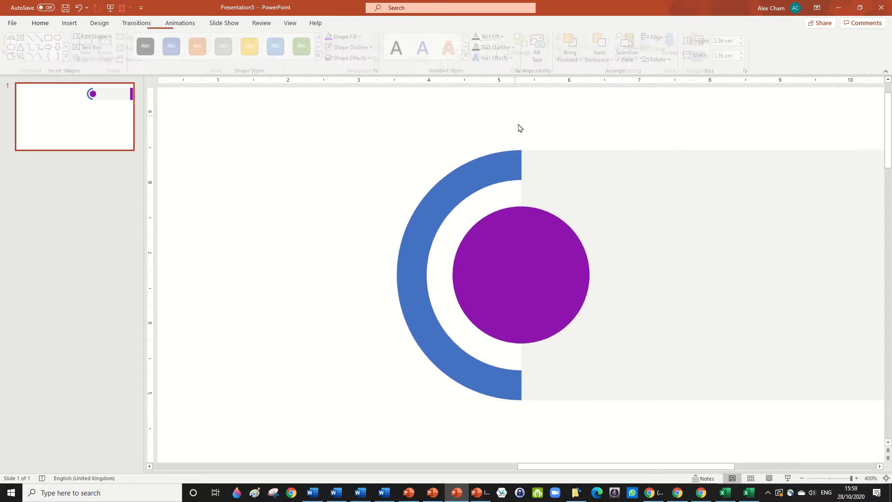
{"action": "left_click", "coordinate": [614, 195]}
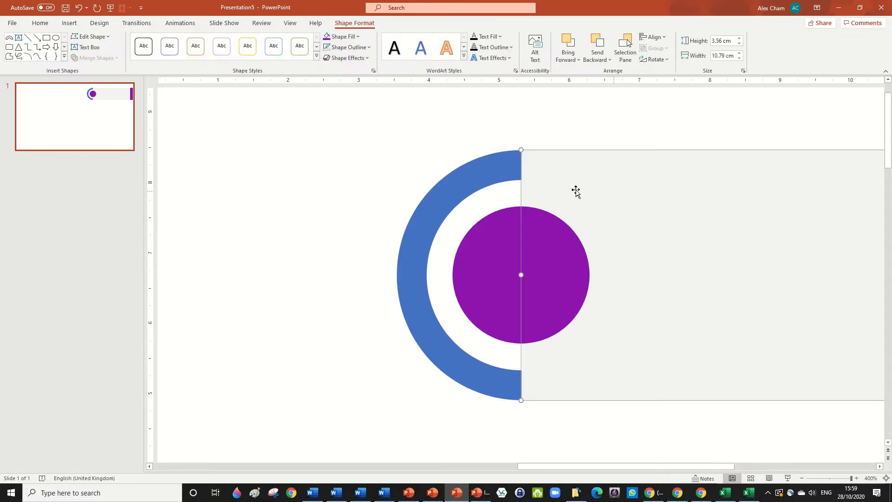
{"action": "left_click", "coordinate": [463, 178]}
{"action": "left_click", "coordinate": [598, 58]}
{"action": "left_click", "coordinate": [613, 86]}
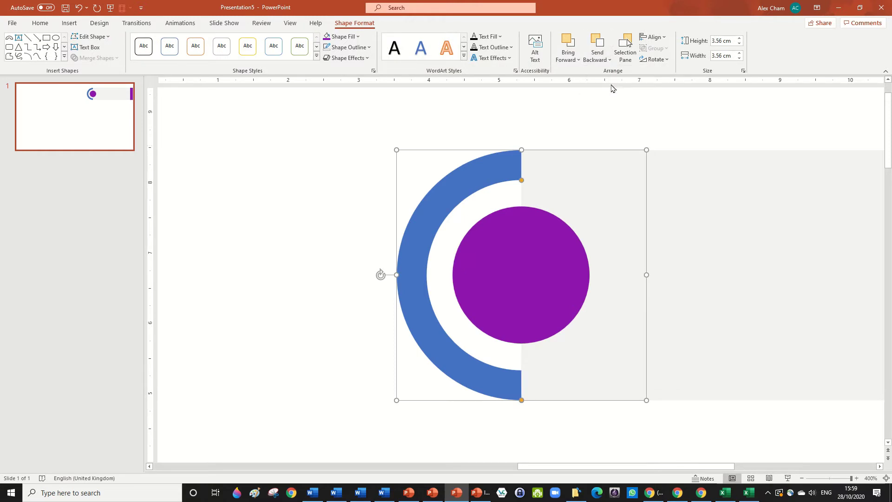
{"action": "left_click", "coordinate": [586, 128]}
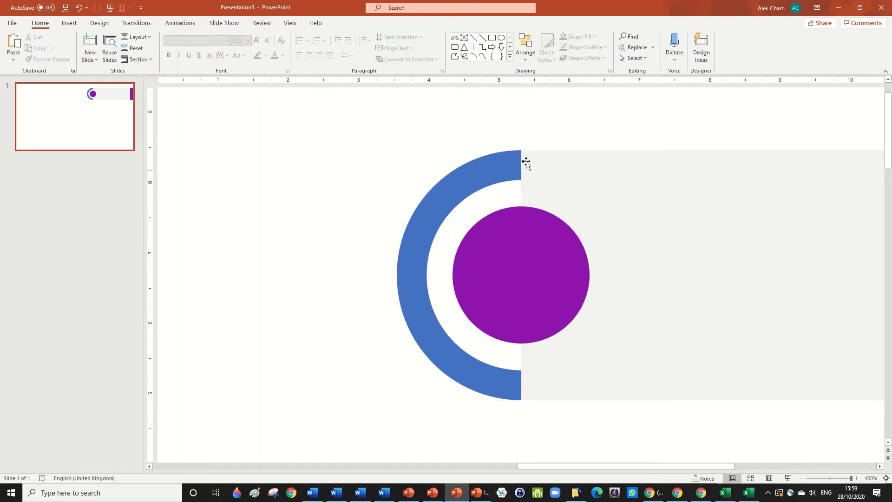
Step: Fill the block arc purple
{"action": "left_click", "coordinate": [483, 185]}
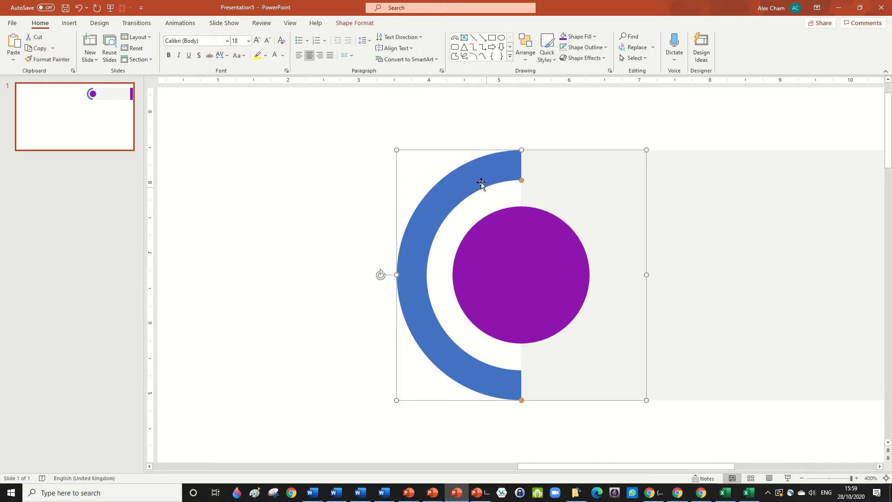
{"action": "left_click", "coordinate": [354, 23]}
{"action": "left_click", "coordinate": [327, 39]}
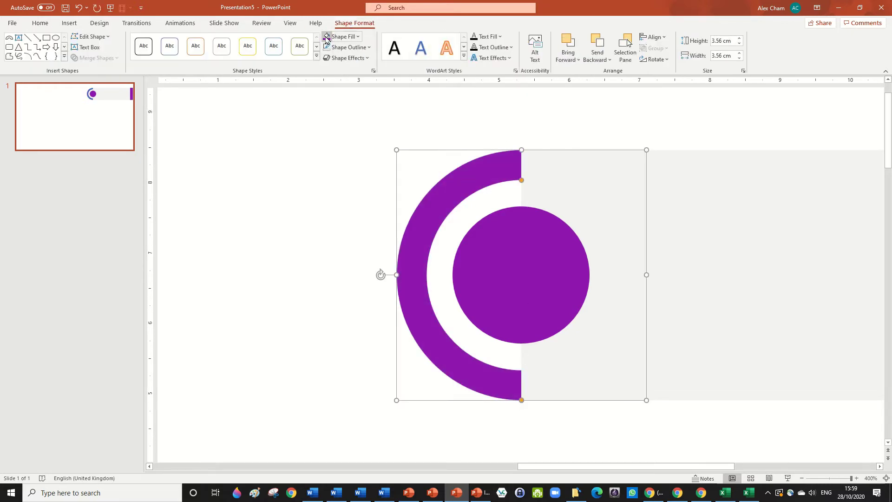
Step: Add a text box reading 'STEP 1' on the grey bar
{"action": "key", "text": "Escape"}
{"action": "scroll", "coordinate": [597, 232], "scroll_direction": "down", "scroll_amount": 10, "text": "ctrl"}
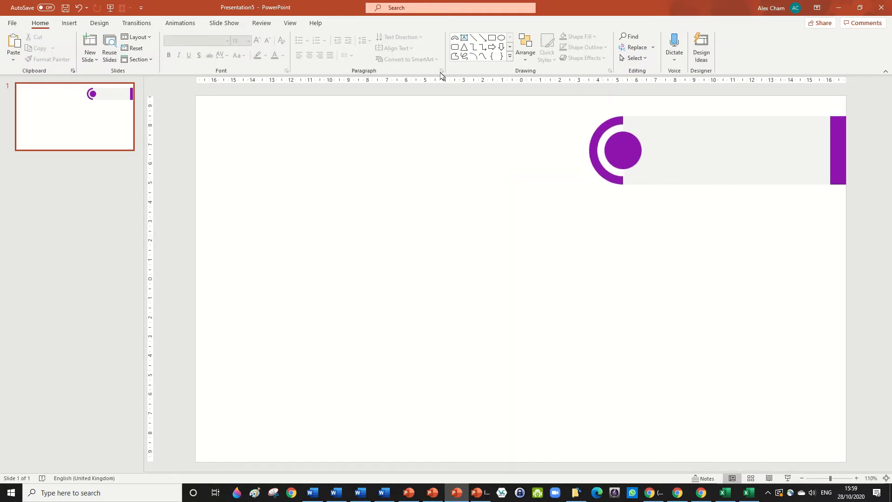
{"action": "left_click", "coordinate": [464, 37]}
{"action": "left_click_drag", "start_coordinate": [641, 131], "coordinate": [777, 169]}
{"action": "type", "text": "STE"}
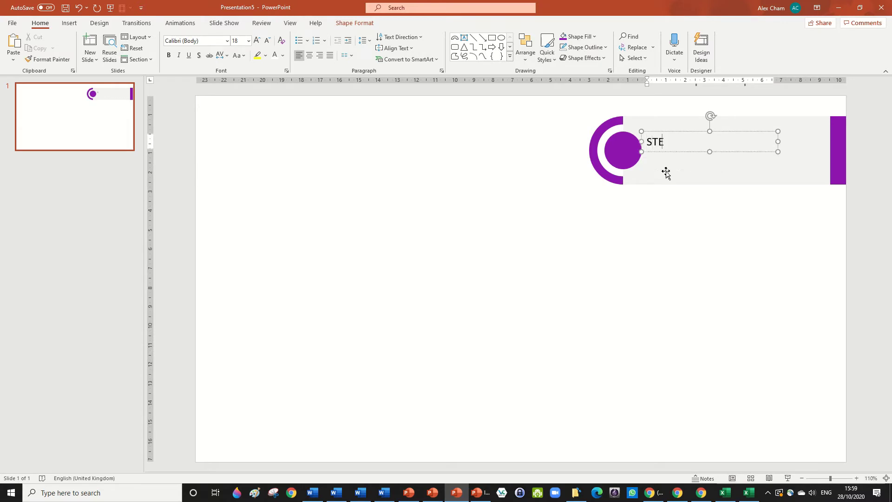
{"action": "type", "text": "P 1"}
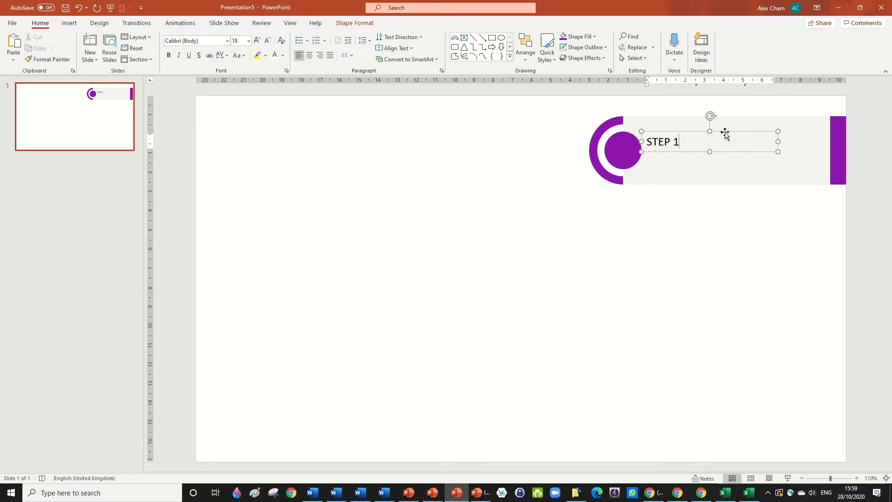
{"action": "left_click", "coordinate": [723, 132]}
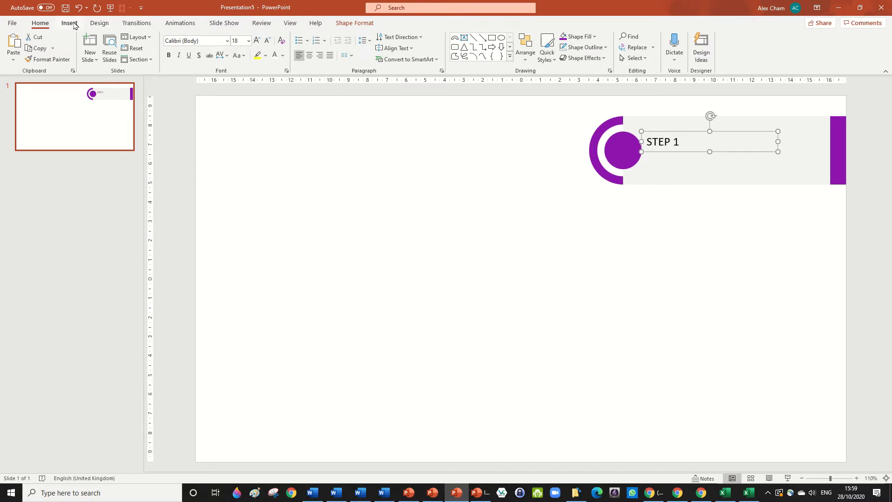
Step: Format 'STEP 1' in Arial Black at 28 pt and shift it right on the bar
{"action": "left_click", "coordinate": [227, 40]}
{"action": "left_click", "coordinate": [256, 263]}
{"action": "left_click", "coordinate": [257, 40]}
{"action": "left_click", "coordinate": [257, 40]}
{"action": "left_click", "coordinate": [257, 40]}
{"action": "left_click_drag", "start_coordinate": [727, 133], "coordinate": [741, 137]}
{"action": "left_click", "coordinate": [759, 250]}
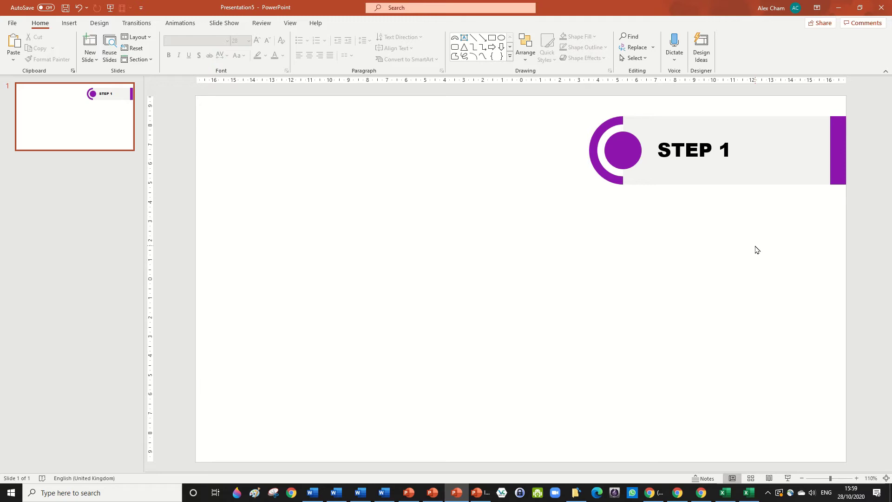
Step: Insert the head-with-lightbulb icon found by searching 'idea' in the icon library
{"action": "left_click", "coordinate": [69, 23]}
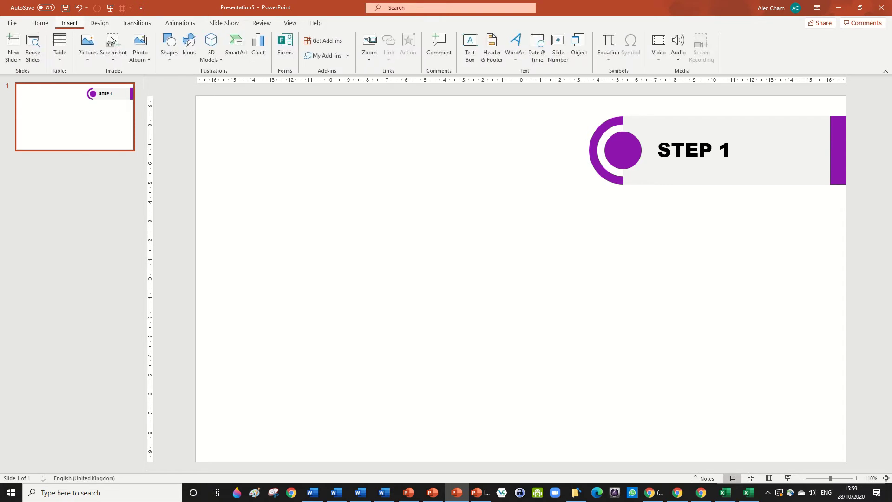
{"action": "left_click", "coordinate": [189, 46]}
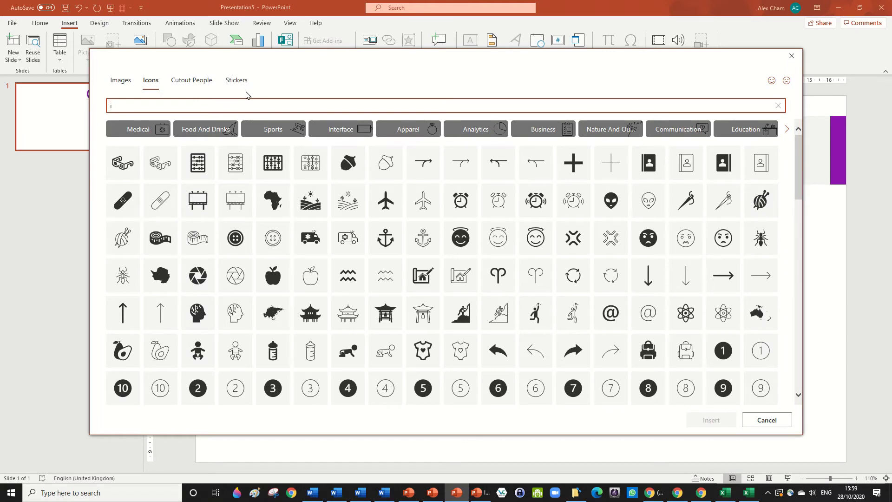
{"action": "type", "text": "dea"}
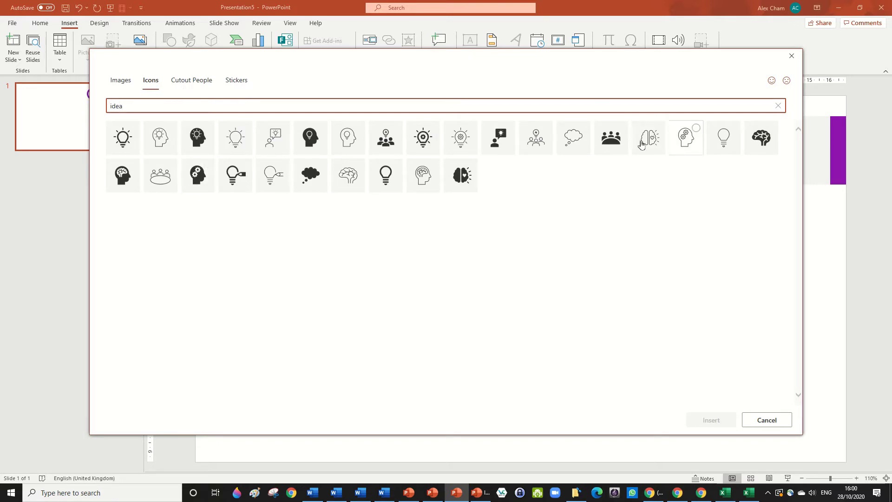
{"action": "left_click", "coordinate": [198, 137]}
{"action": "left_click", "coordinate": [700, 426]}
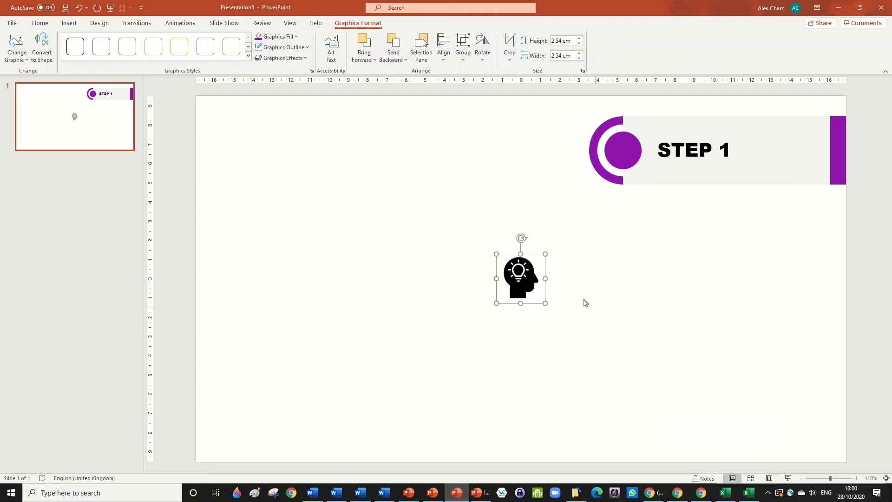
Step: Make the icon white, centre it in the purple circle, and shrink it to 1.45 cm
{"action": "left_click", "coordinate": [270, 38]}
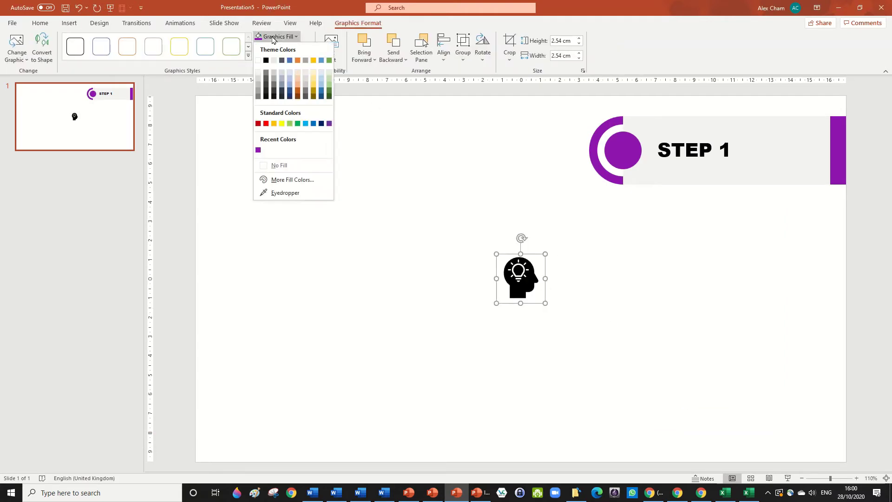
{"action": "left_click", "coordinate": [259, 61]}
{"action": "left_click_drag", "start_coordinate": [519, 280], "coordinate": [621, 152]}
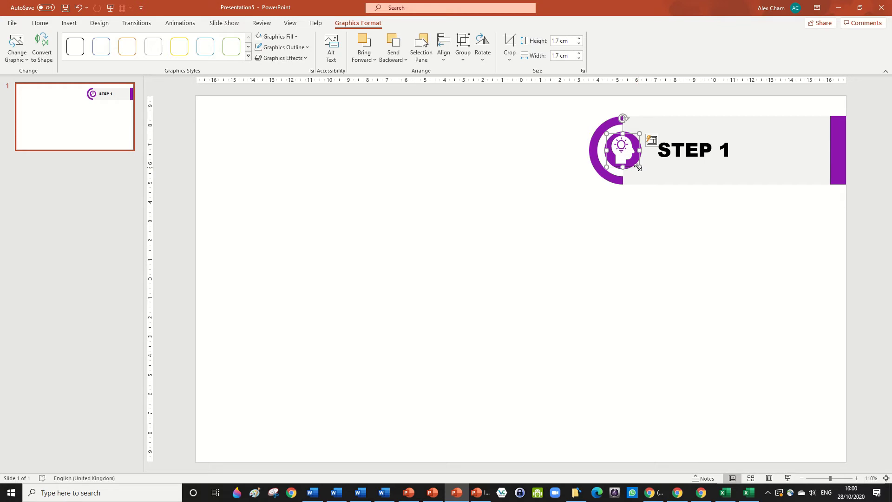
{"action": "left_click_drag", "start_coordinate": [639, 168], "coordinate": [636, 163]}
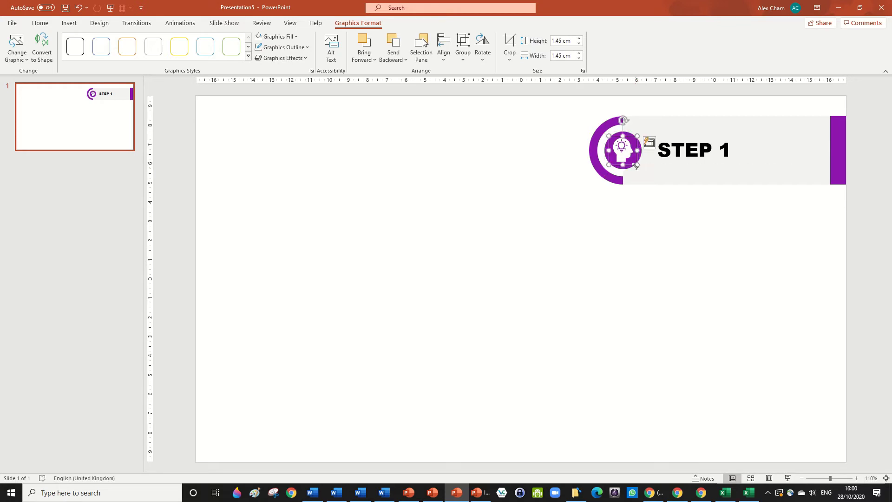
{"action": "left_click", "coordinate": [635, 233]}
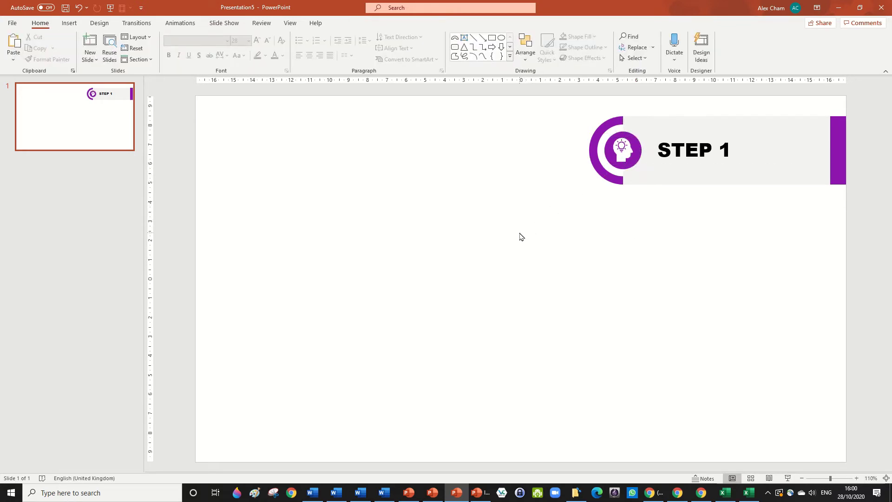
Step: Duplicate the whole STEP 1 row into three more copies stacked below it
{"action": "left_click_drag", "start_coordinate": [528, 227], "coordinate": [869, 101]}
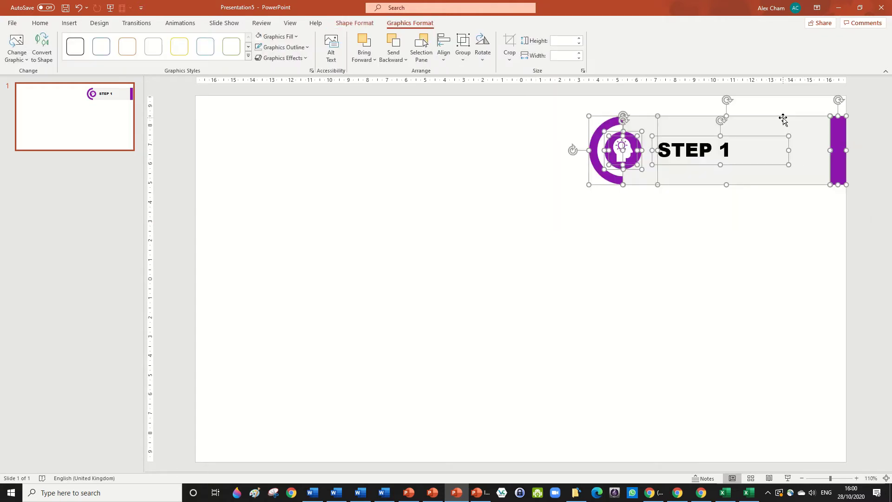
{"action": "left_click_drag", "start_coordinate": [785, 122], "coordinate": [786, 196]}
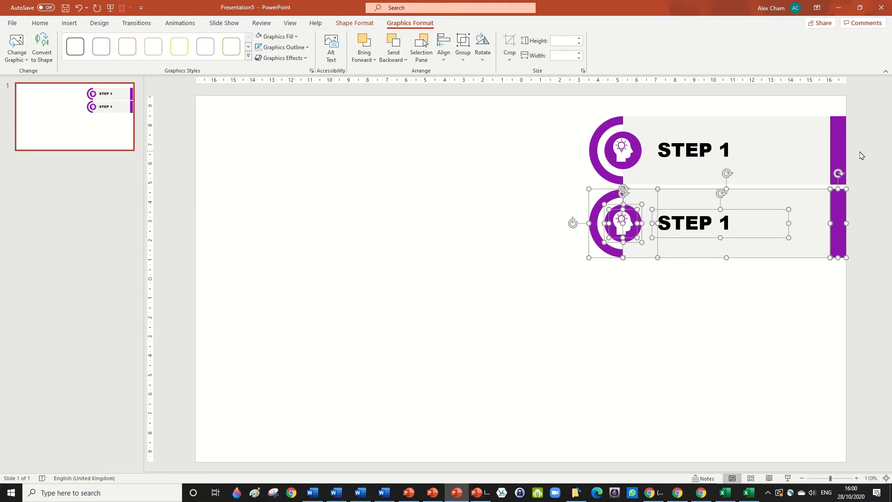
{"action": "key", "text": "ctrl+d"}
{"action": "key", "text": "ctrl+d"}
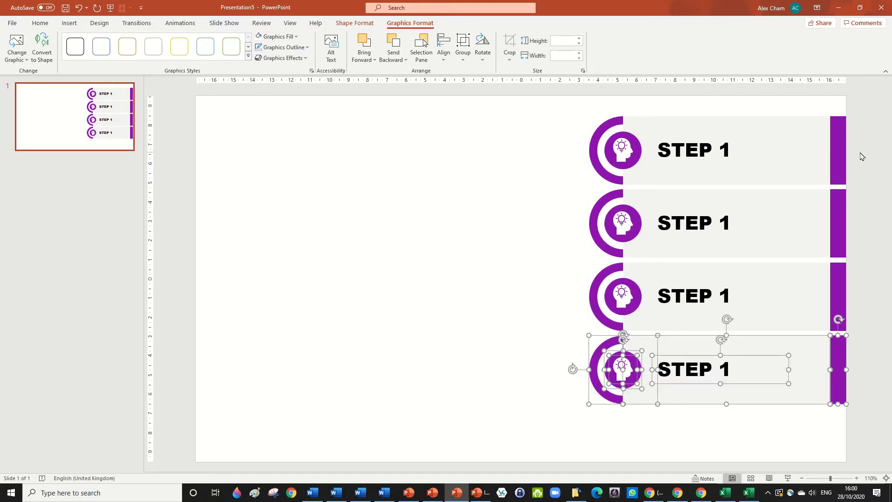
{"action": "left_click", "coordinate": [860, 156]}
Step: Move all four stacked rows further down the slide
{"action": "left_click_drag", "start_coordinate": [868, 429], "coordinate": [498, 95]}
{"action": "key", "text": "Down"}
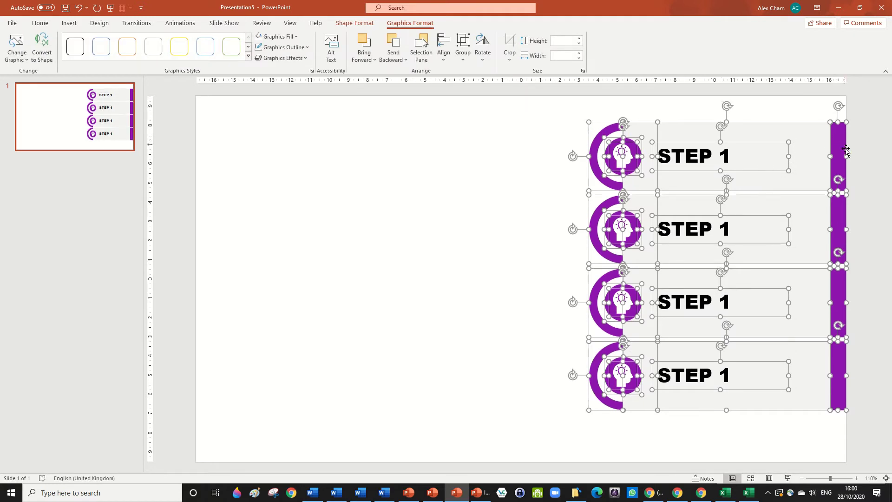
{"action": "left_click_drag", "start_coordinate": [791, 133], "coordinate": [793, 143]}
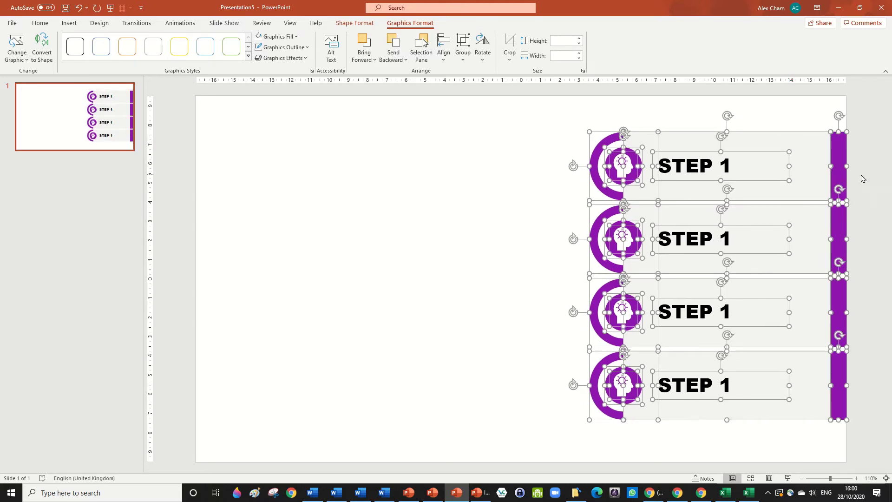
Step: Renumber the lower three labels to STEP 2, STEP 3 and STEP 4
{"action": "left_click", "coordinate": [860, 180]}
{"action": "left_click", "coordinate": [717, 242]}
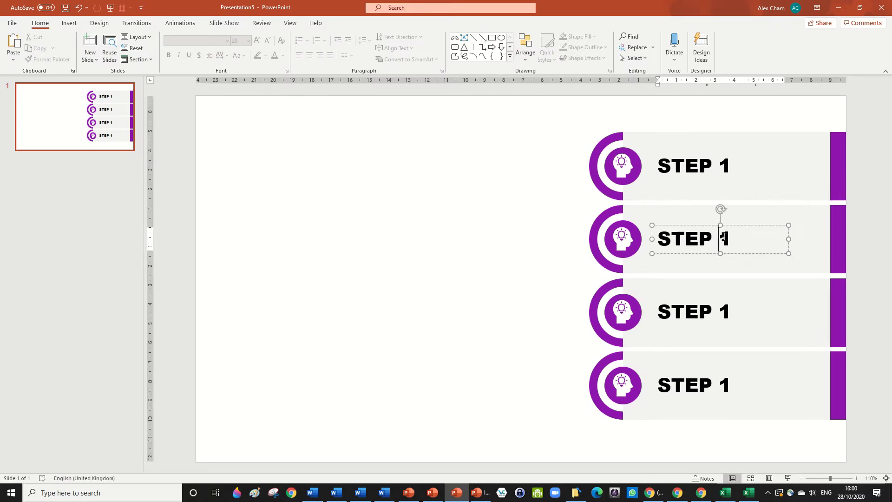
{"action": "double_click", "coordinate": [719, 239]}
{"action": "type", "text": "2"}
{"action": "left_click", "coordinate": [720, 307]}
{"action": "double_click", "coordinate": [726, 309]}
{"action": "type", "text": "3"}
{"action": "double_click", "coordinate": [725, 385]}
{"action": "type", "text": "4"}
Step: Replace the STEP 2 lightbulb with a solid apple stock icon
{"action": "left_click", "coordinate": [622, 237]}
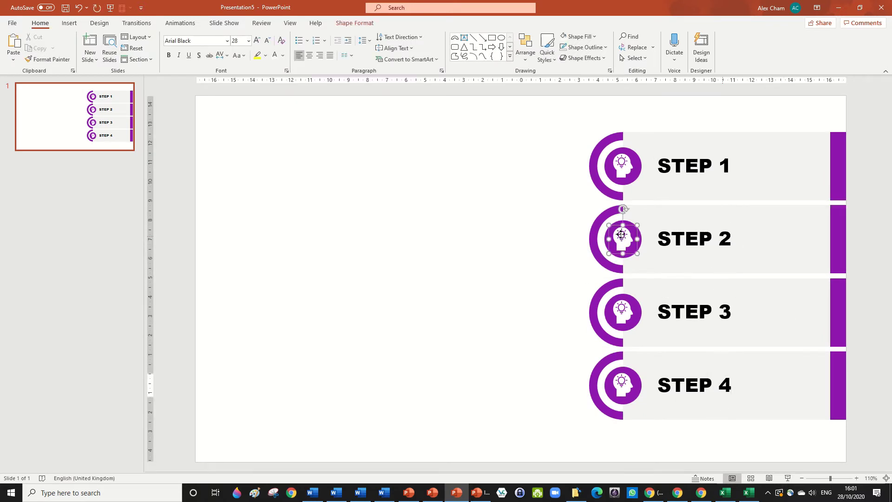
{"action": "left_click", "coordinate": [359, 23]}
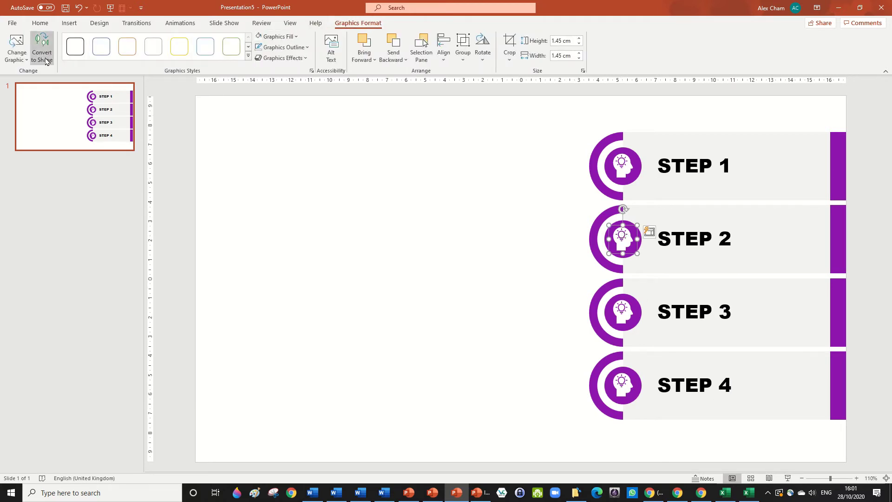
{"action": "left_click", "coordinate": [16, 47]}
{"action": "left_click", "coordinate": [48, 113]}
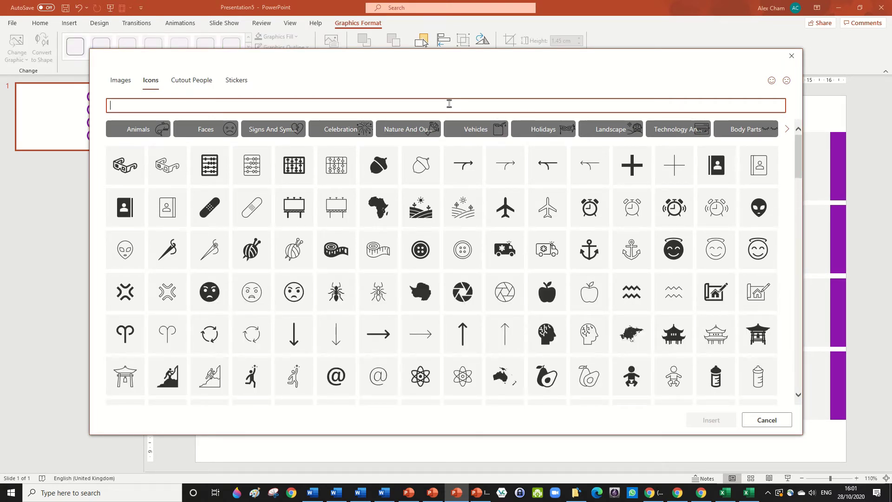
{"action": "type", "text": "icon"}
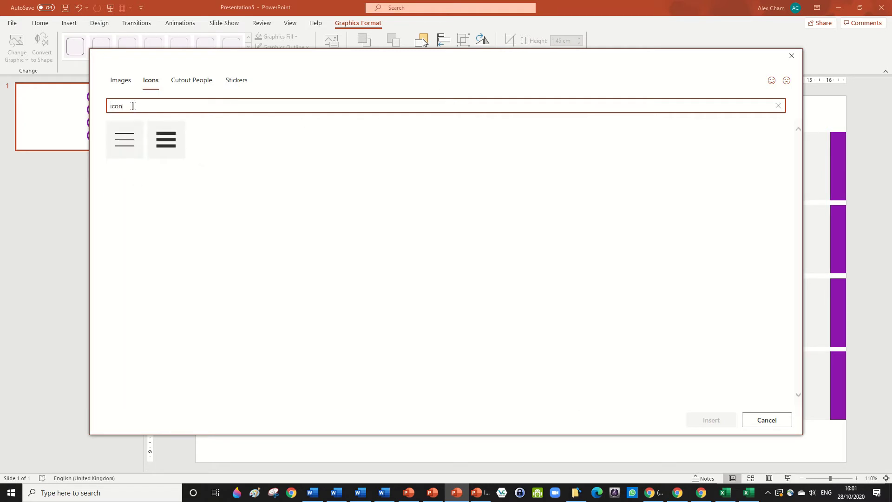
{"action": "left_click_drag", "start_coordinate": [133, 106], "coordinate": [76, 114]}
{"action": "key", "text": "BackSpace"}
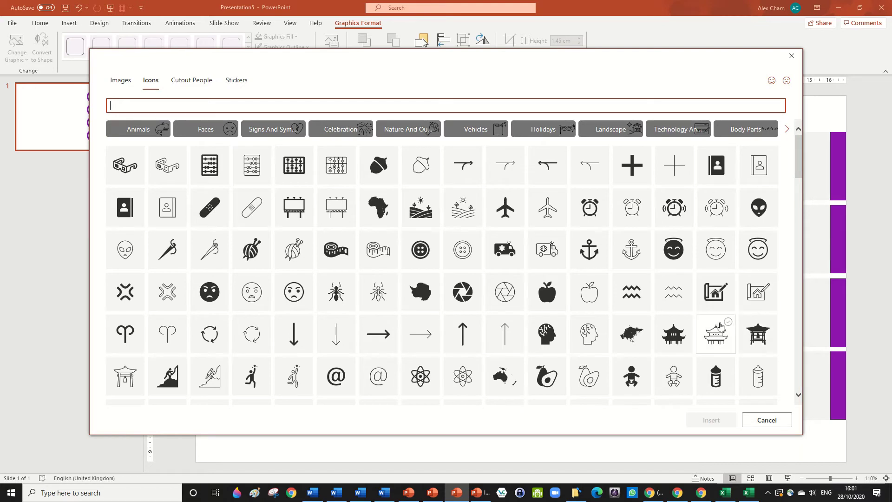
{"action": "left_click", "coordinate": [547, 291]}
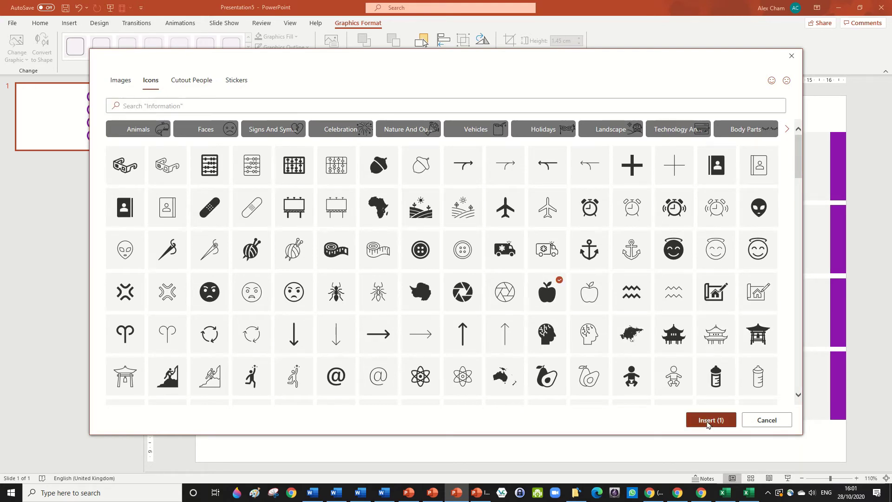
{"action": "left_click", "coordinate": [711, 420]}
{"action": "left_click", "coordinate": [625, 307]}
Step: Replace the STEP 3 icon with the house-with-chart stock icon
{"action": "left_click", "coordinate": [17, 49]}
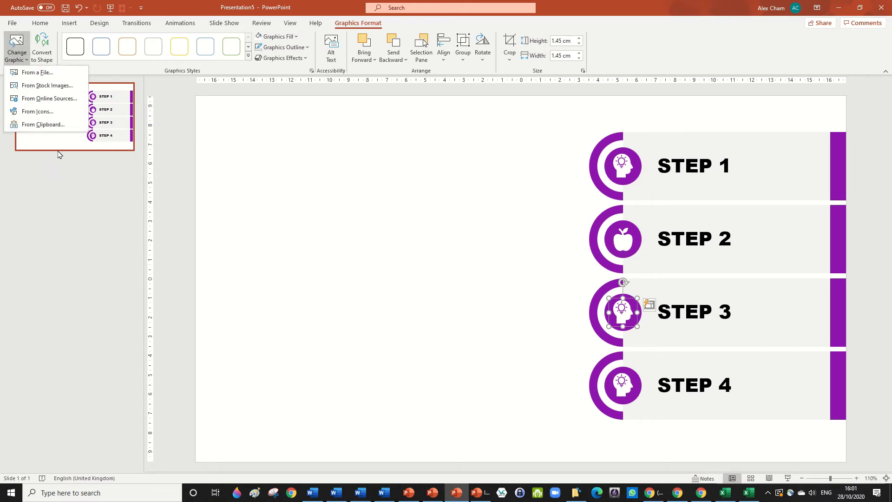
{"action": "left_click", "coordinate": [55, 112]}
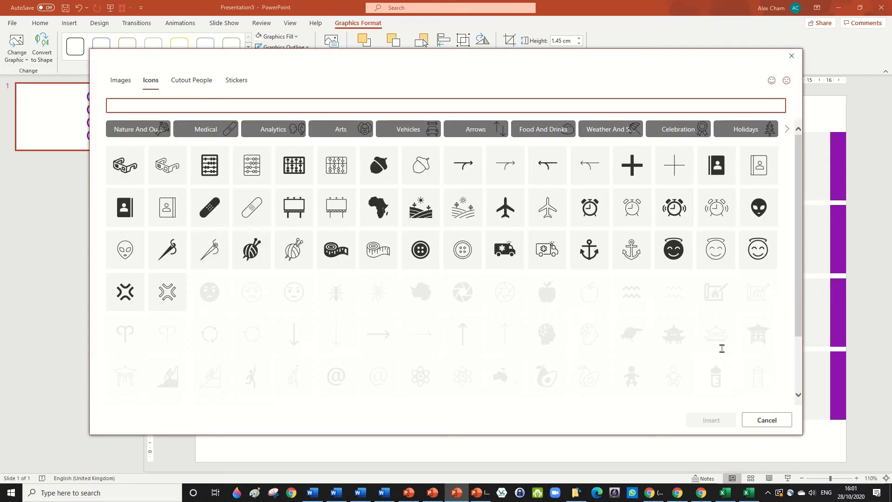
{"action": "left_click", "coordinate": [715, 292]}
{"action": "left_click", "coordinate": [710, 420]}
Step: Replace the STEP 4 icon with the backpack stock icon
{"action": "left_click", "coordinate": [708, 412]}
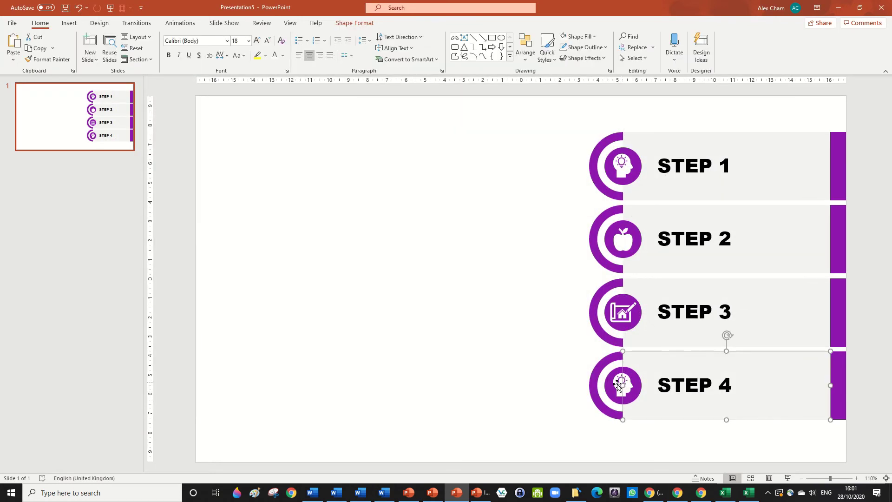
{"action": "left_click", "coordinate": [616, 383]}
{"action": "left_click", "coordinate": [17, 49]}
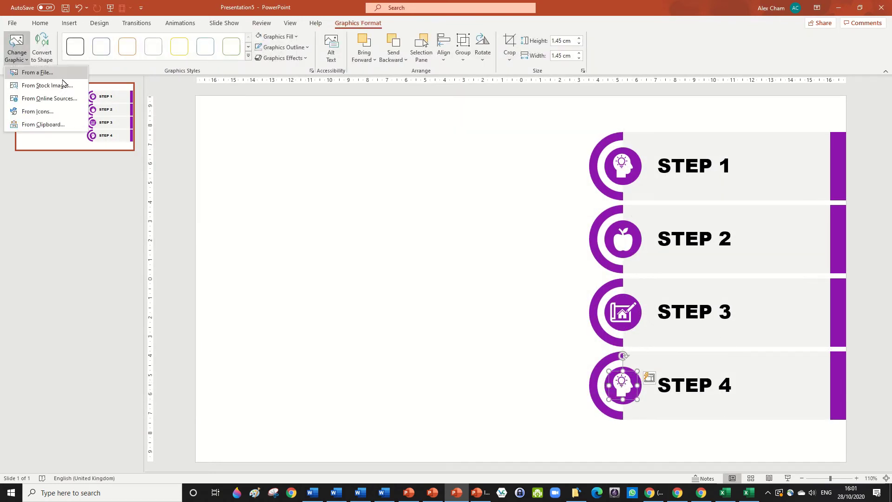
{"action": "left_click", "coordinate": [79, 112]}
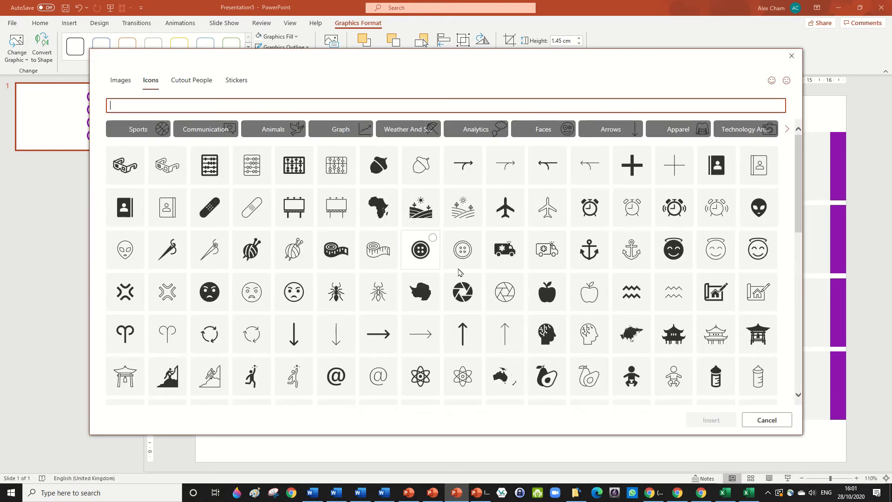
{"action": "scroll", "coordinate": [458, 273], "scroll_direction": "down", "scroll_amount": 2}
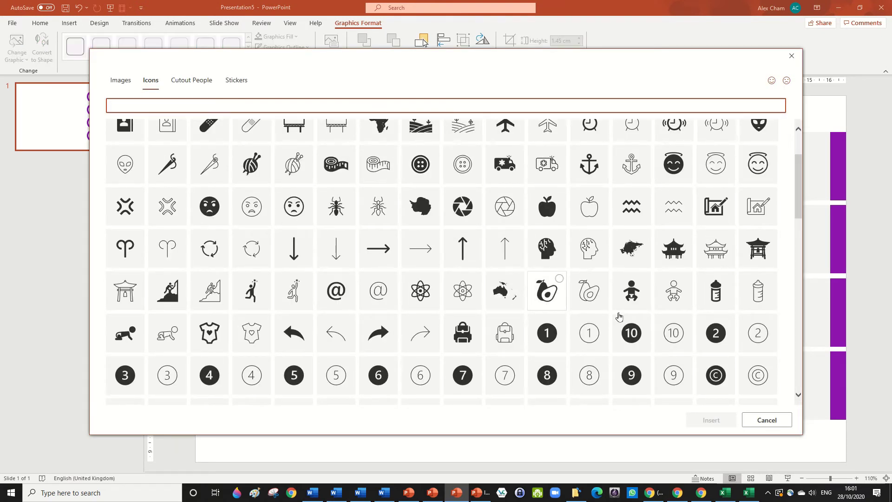
{"action": "left_click", "coordinate": [473, 345]}
{"action": "key", "text": "Return"}
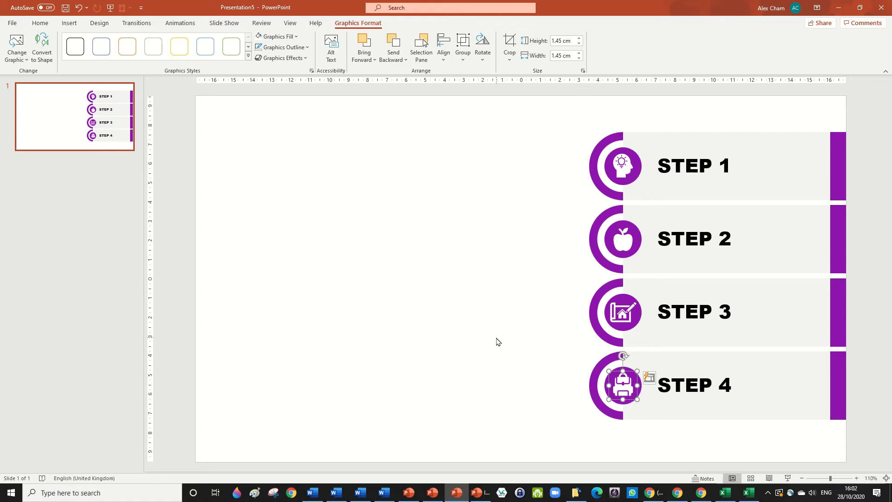
{"action": "left_click", "coordinate": [496, 341]}
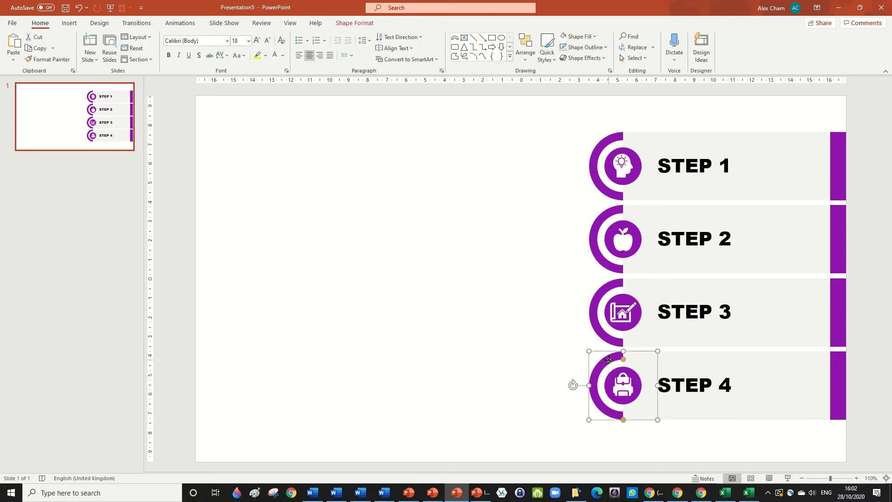
Step: Fill the STEP 4 arc, icon circle and side bar with orange #FF8601
{"action": "left_click", "coordinate": [608, 386], "text": "shift"}
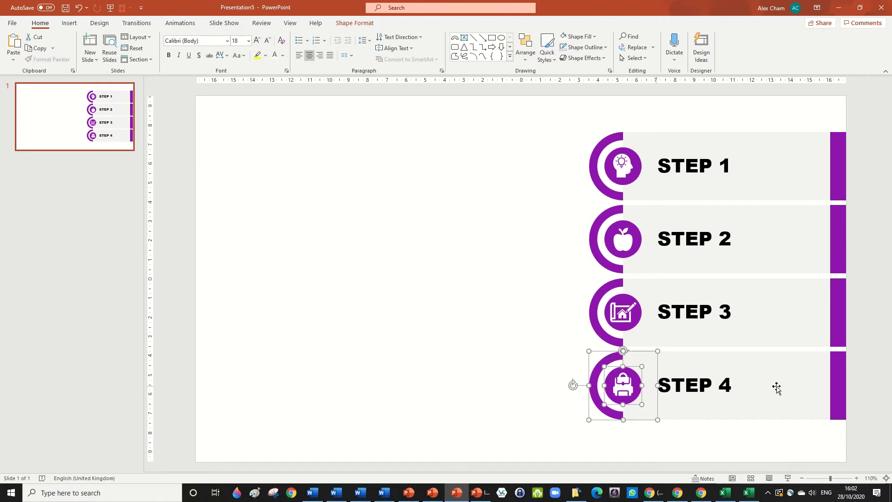
{"action": "left_click", "coordinate": [835, 382], "text": "shift"}
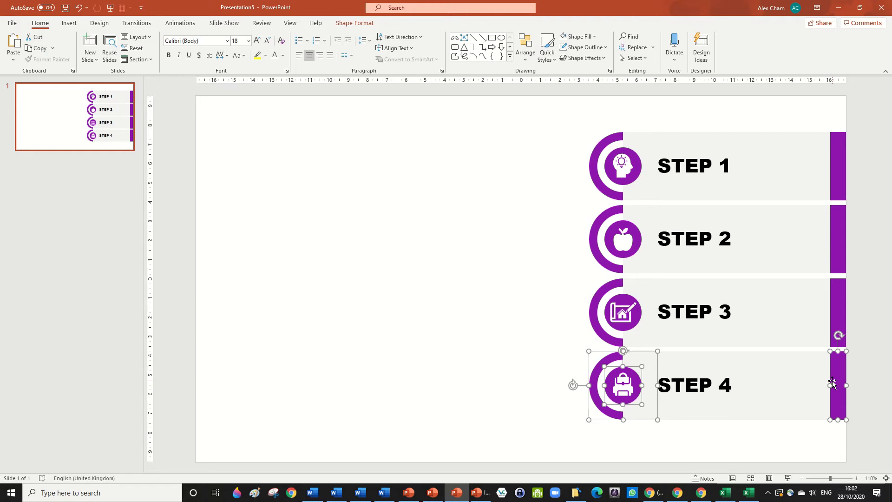
{"action": "left_click", "coordinate": [354, 23]}
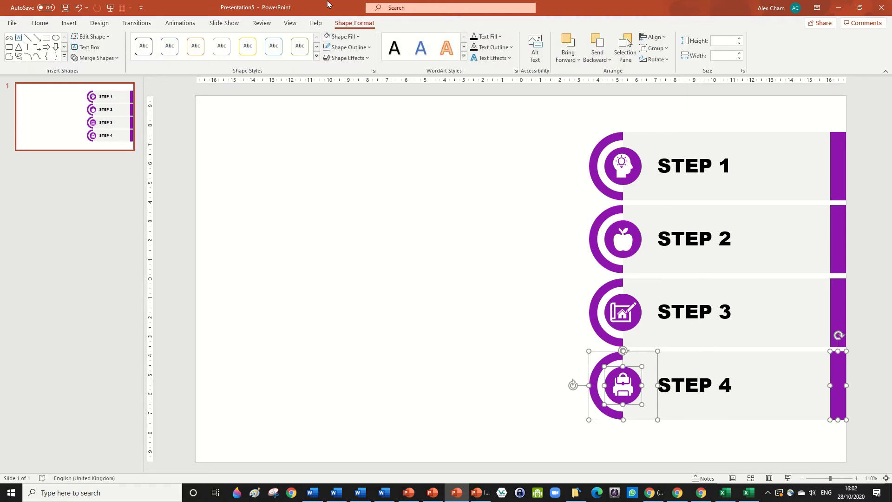
{"action": "left_click", "coordinate": [341, 39]}
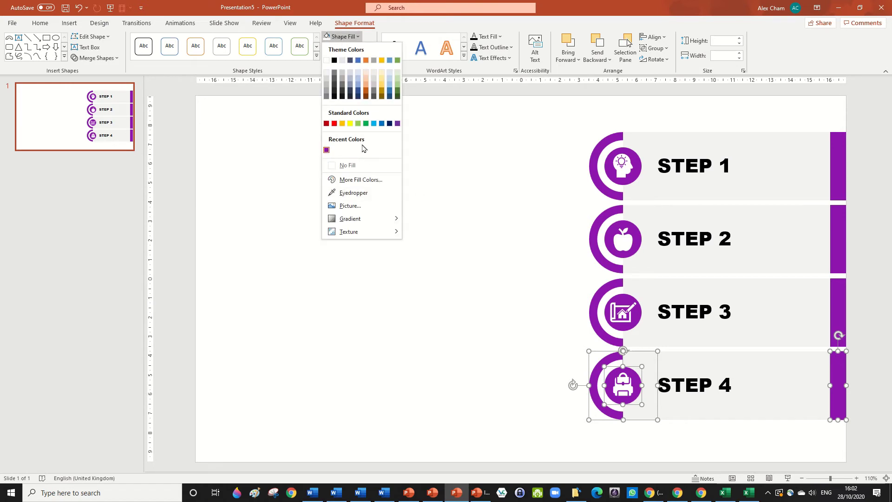
{"action": "left_click", "coordinate": [342, 123]}
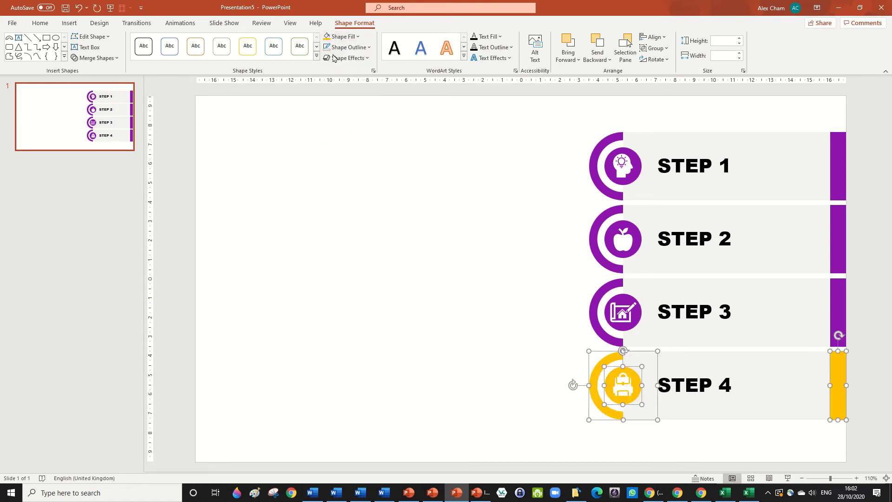
{"action": "left_click", "coordinate": [357, 37]}
{"action": "left_click", "coordinate": [374, 176]}
{"action": "left_click", "coordinate": [386, 184]}
{"action": "left_click", "coordinate": [501, 164]}
Step: Fill the STEP 3 arc, icon circle and side bar with dark orange #C43D00, then select STEP 2's shapes
{"action": "left_click", "coordinate": [606, 301]}
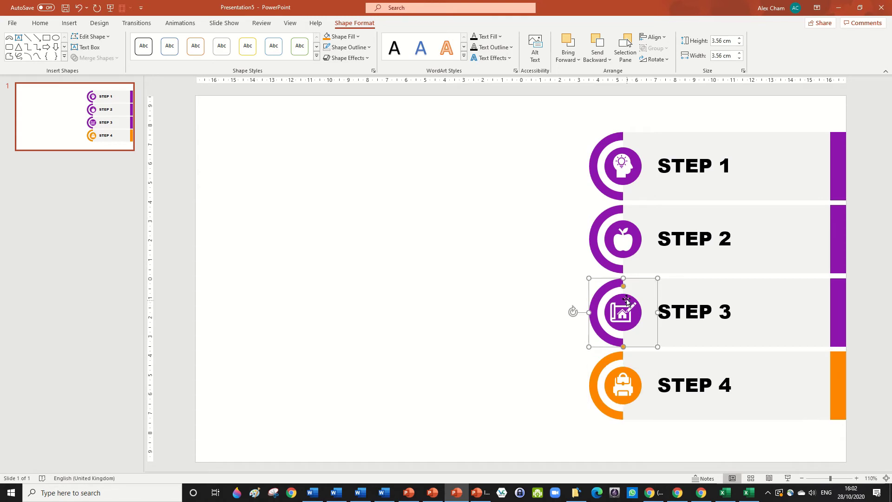
{"action": "left_click", "coordinate": [627, 301], "text": "shift"}
{"action": "left_click", "coordinate": [628, 299], "text": "shift"}
{"action": "left_click", "coordinate": [627, 296], "text": "shift"}
{"action": "left_click", "coordinate": [841, 288], "text": "shift"}
{"action": "left_click", "coordinate": [352, 39]}
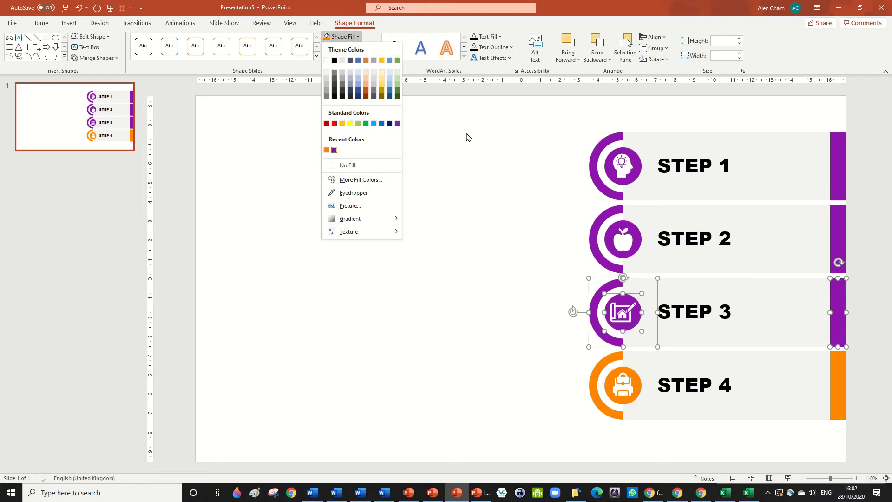
{"action": "left_click", "coordinate": [375, 181]}
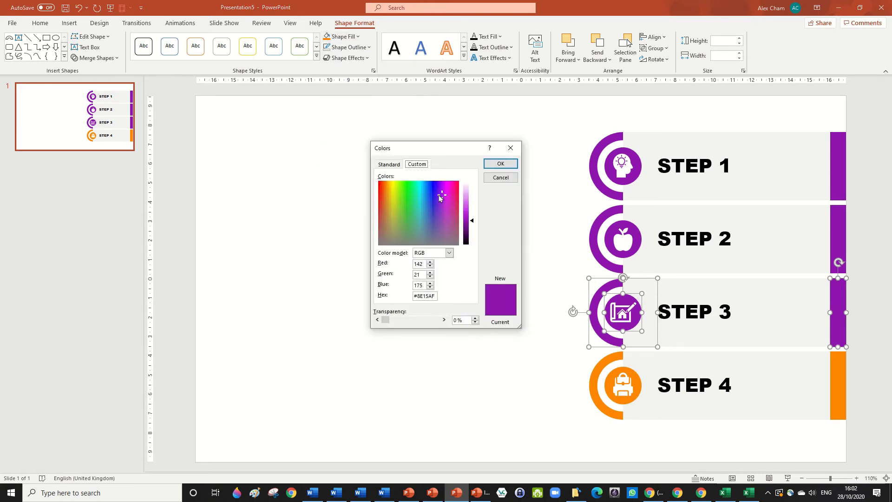
{"action": "left_click_drag", "start_coordinate": [441, 196], "coordinate": [383, 179]}
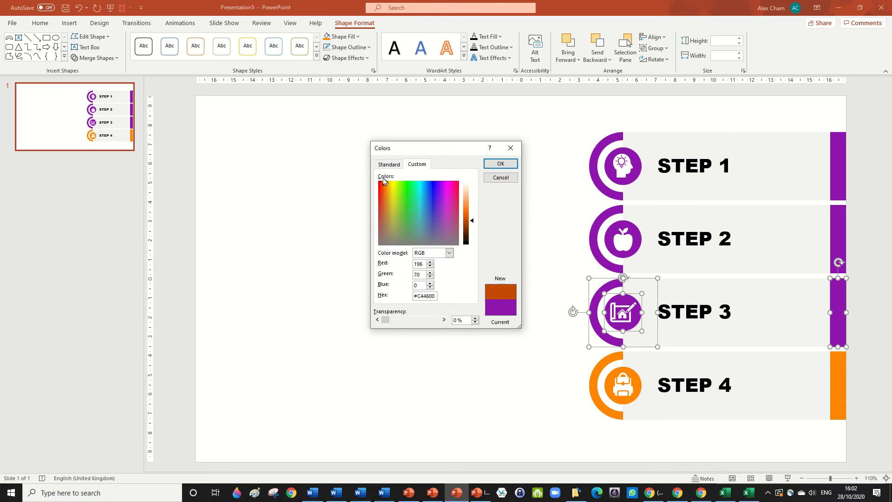
{"action": "left_click", "coordinate": [500, 163]}
{"action": "left_click", "coordinate": [599, 222]}
{"action": "left_click", "coordinate": [622, 224]}
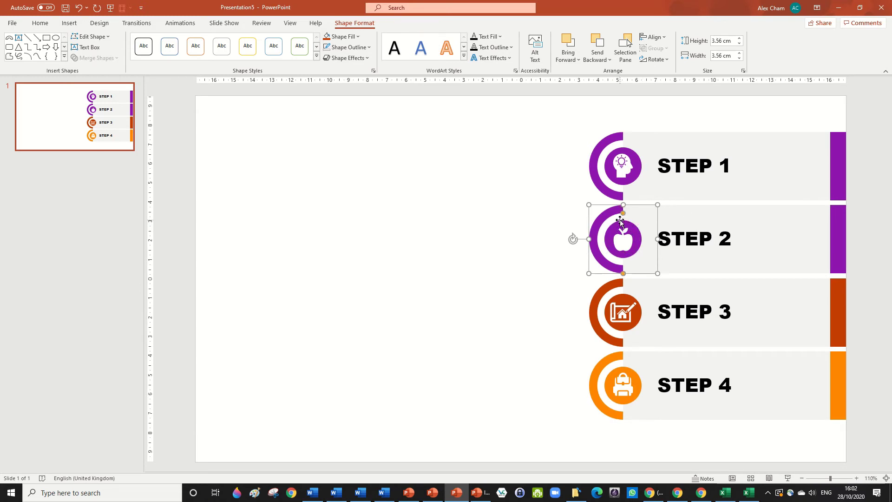
Step: Fill the STEP 2 circle and right-hand bar with a vivid hot pink custom colour
{"action": "left_click", "coordinate": [621, 220]}
{"action": "left_click", "coordinate": [840, 231], "text": "shift"}
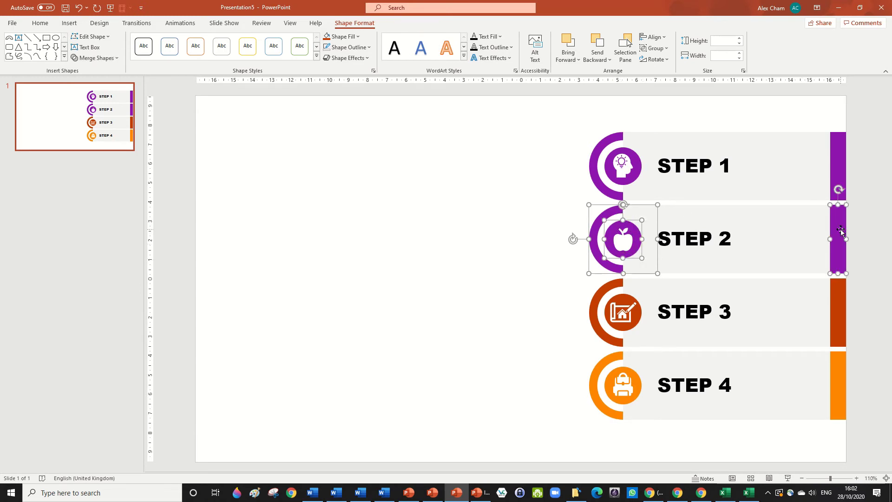
{"action": "left_click", "coordinate": [349, 37]}
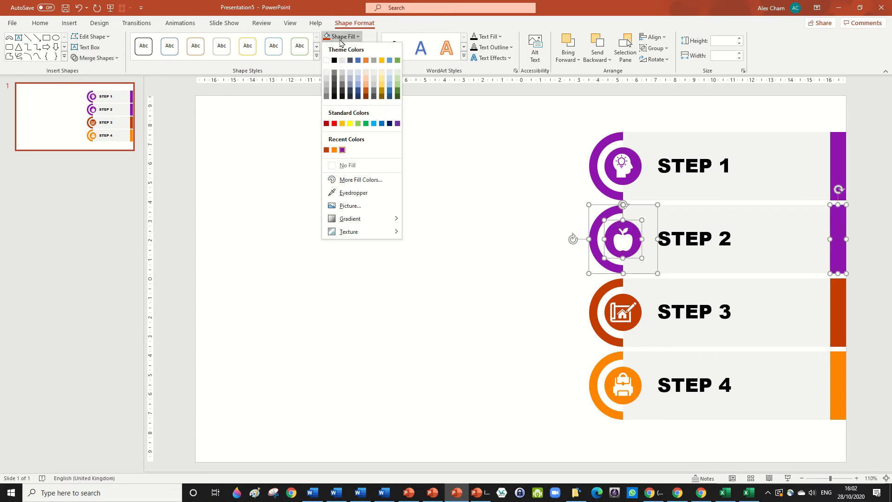
{"action": "left_click", "coordinate": [376, 181]}
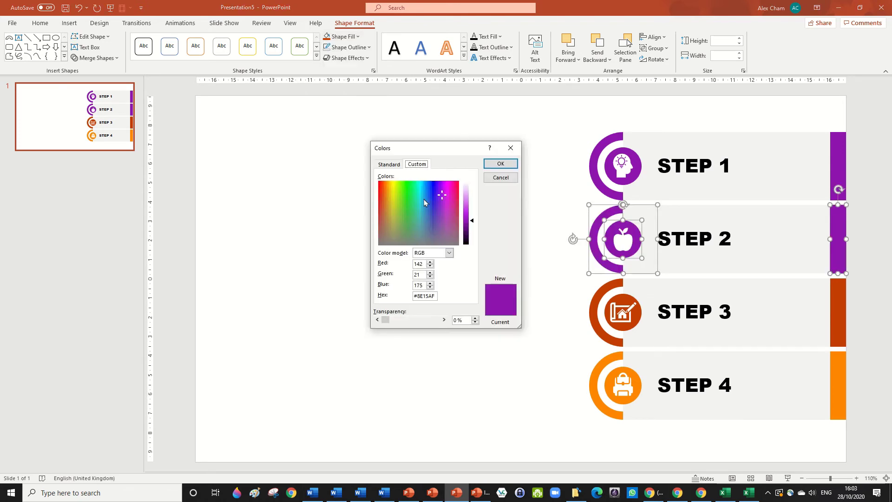
{"action": "mouse_move", "coordinate": [441, 196]}
{"action": "left_mouse_down"}
{"action": "mouse_move", "coordinate": [455, 197]}
{"action": "mouse_move", "coordinate": [446, 199]}
{"action": "mouse_move", "coordinate": [449, 186]}
{"action": "left_mouse_up"}
{"action": "left_click_drag", "start_coordinate": [473, 220], "coordinate": [450, 185]}
{"action": "left_click", "coordinate": [501, 164]}
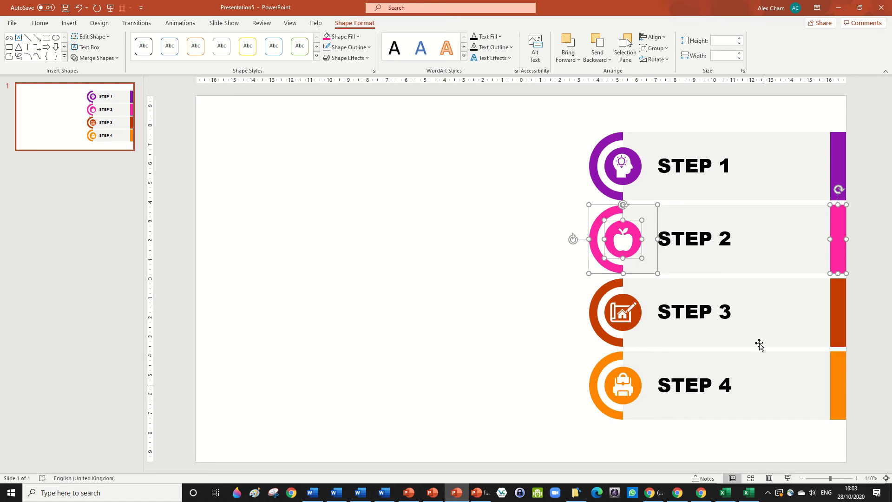
{"action": "left_click", "coordinate": [870, 321]}
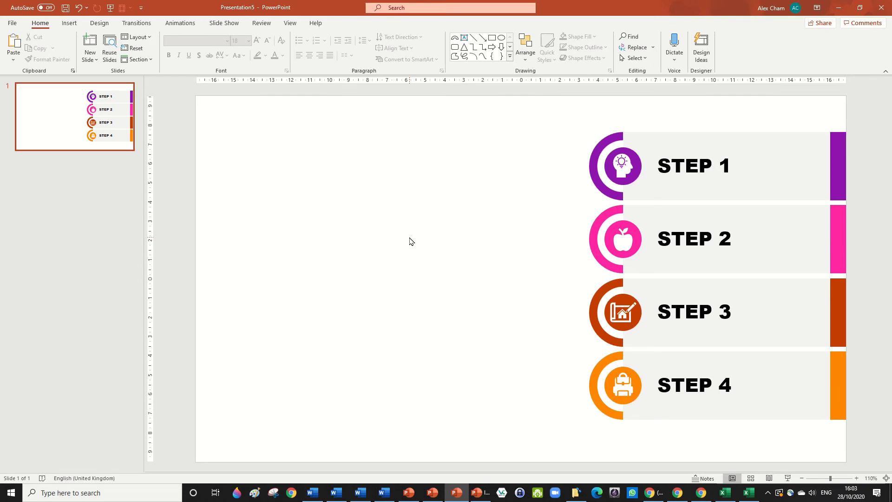
Step: Draw a right triangle sized 8.28 × 11.15 cm in the slide's bottom-left corner
{"action": "left_click", "coordinate": [462, 48]}
{"action": "mouse_move", "coordinate": [499, 342]}
{"action": "left_mouse_down"}
{"action": "mouse_move", "coordinate": [392, 267]}
{"action": "mouse_move", "coordinate": [365, 219]}
{"action": "left_mouse_up"}
{"action": "left_click_drag", "start_coordinate": [432, 222], "coordinate": [366, 220]}
{"action": "left_click_drag", "start_coordinate": [432, 295], "coordinate": [258, 414]}
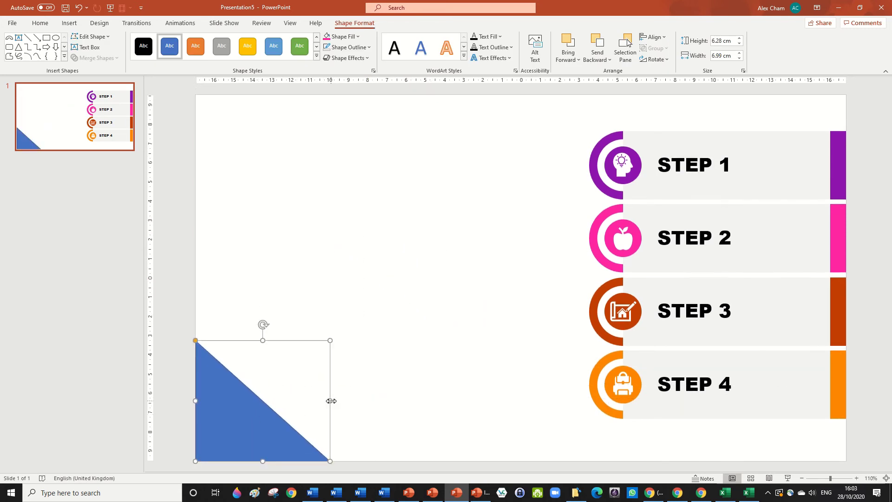
{"action": "left_click_drag", "start_coordinate": [329, 402], "coordinate": [410, 402]}
{"action": "left_click_drag", "start_coordinate": [302, 341], "coordinate": [295, 302]}
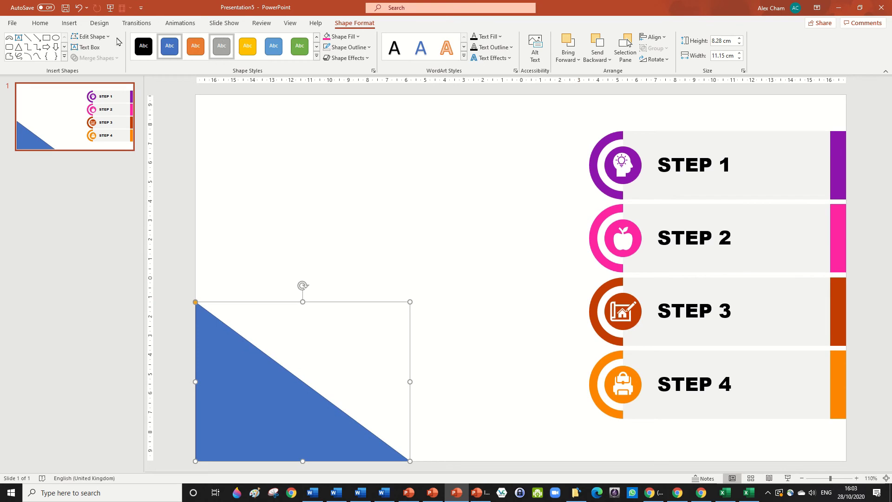
Step: Bring up the formatting pane and fill the corner triangle with black
{"action": "left_click", "coordinate": [100, 23]}
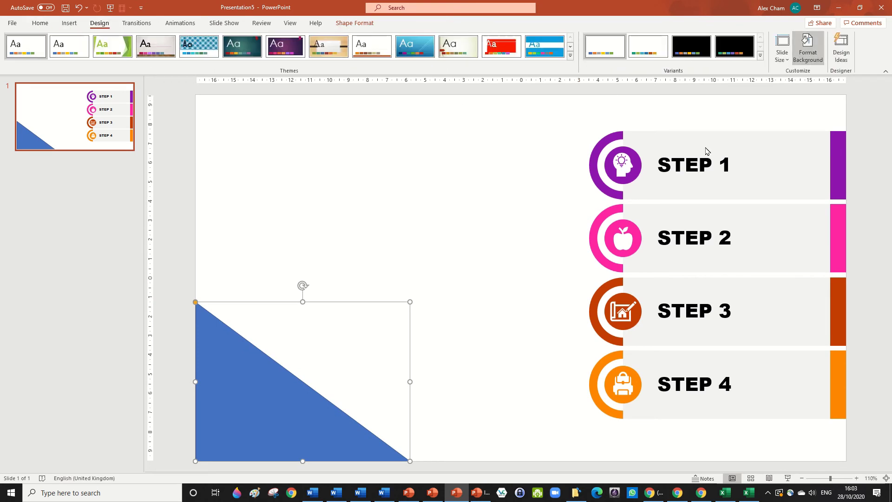
{"action": "left_click", "coordinate": [805, 48]}
{"action": "left_click", "coordinate": [259, 404]}
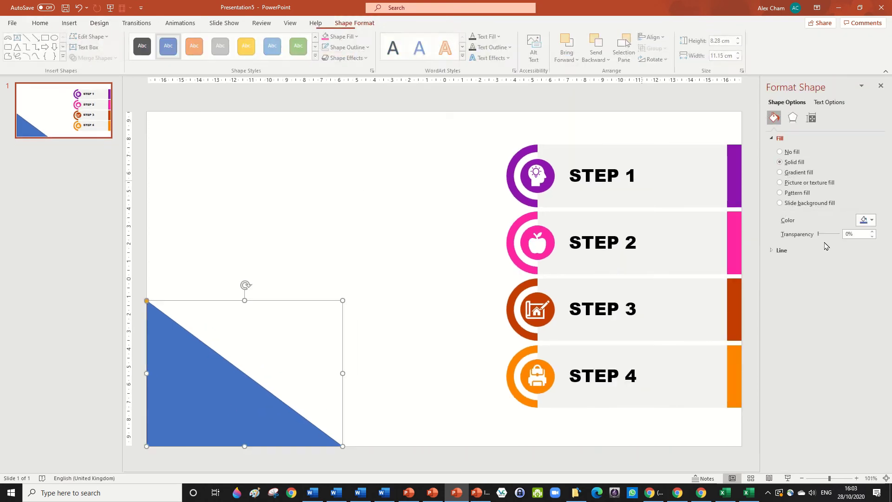
{"action": "left_click", "coordinate": [864, 223]}
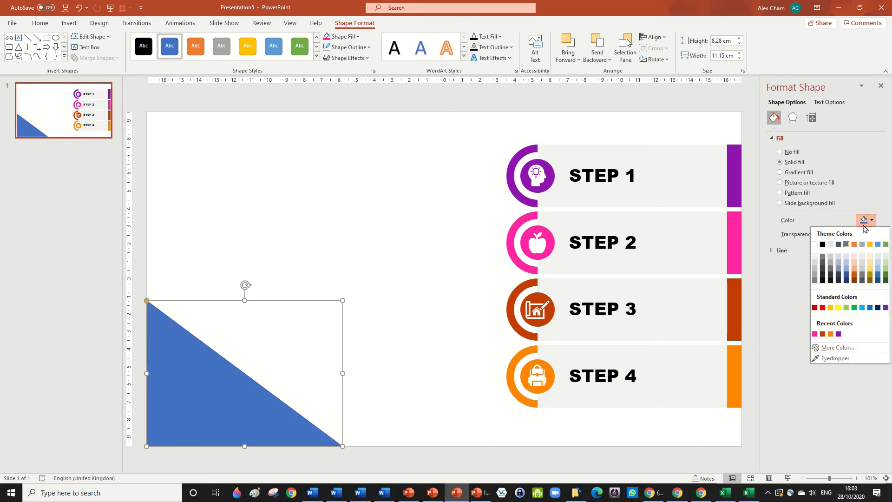
{"action": "left_click", "coordinate": [823, 244]}
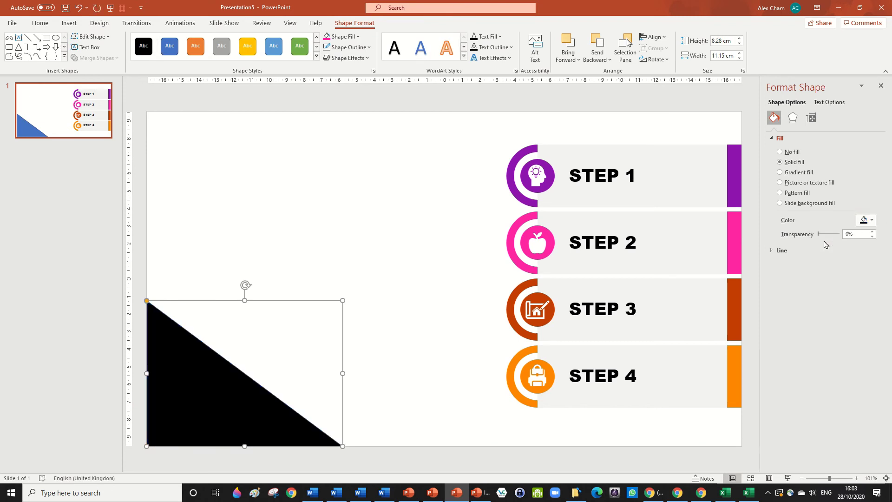
Step: Set the triangle's fill transparency to 80% and remove its outline
{"action": "double_click", "coordinate": [849, 233]}
{"action": "type", "text": "80"}
{"action": "key", "text": "Return"}
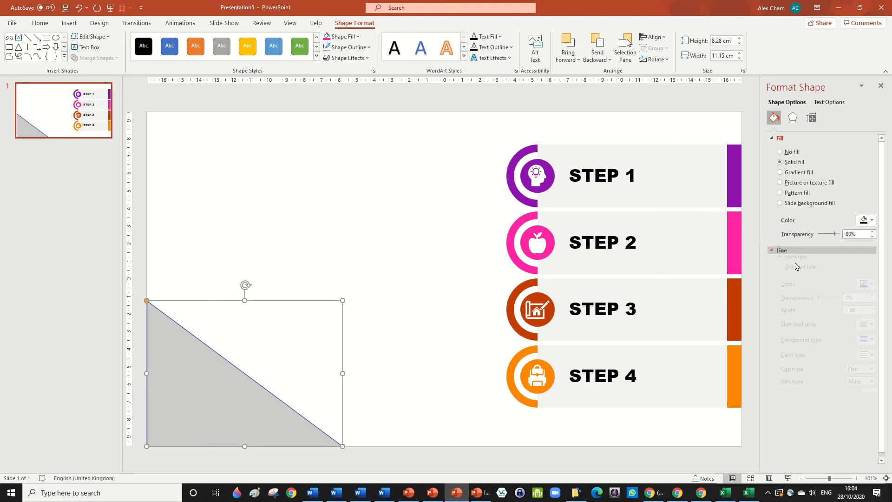
{"action": "left_click", "coordinate": [781, 250]}
{"action": "left_click", "coordinate": [790, 263]}
{"action": "left_click", "coordinate": [380, 182]}
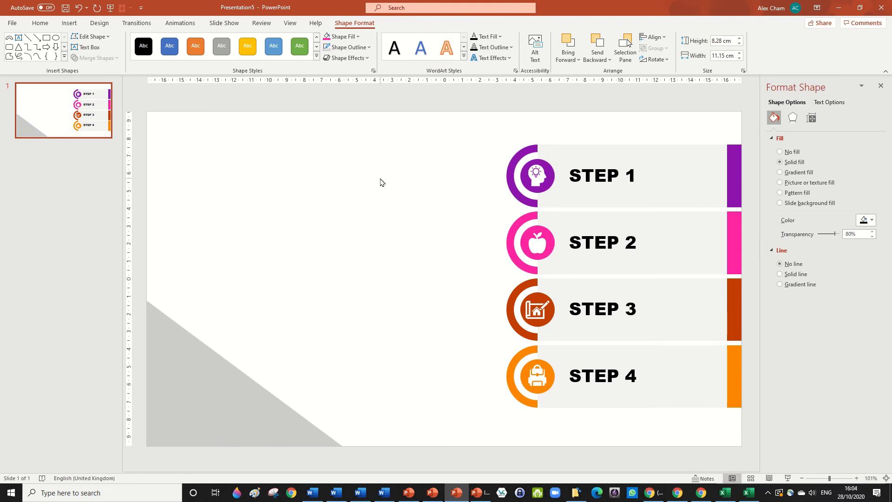
{"action": "left_click", "coordinate": [224, 374]}
Step: Duplicate the grey triangle into several copies and stretch one into a tall, narrow triangle
{"action": "left_click_drag", "start_coordinate": [228, 373], "coordinate": [257, 377]}
{"action": "key", "text": "ctrl+d"}
{"action": "key", "text": "ctrl+d"}
{"action": "key", "text": "ctrl+d"}
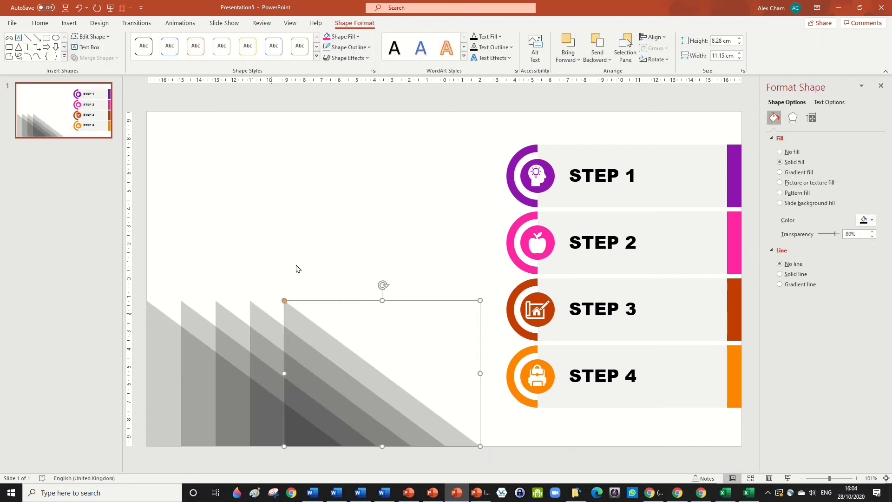
{"action": "left_click", "coordinate": [297, 267]}
{"action": "left_click_drag", "start_coordinate": [193, 349], "coordinate": [159, 350]}
{"action": "left_click_drag", "start_coordinate": [244, 300], "coordinate": [245, 183]}
{"action": "left_click_drag", "start_coordinate": [342, 313], "coordinate": [165, 325]}
Step: Make another copy narrower and taller, then rotate it and move it toward the top-left
{"action": "left_click_drag", "start_coordinate": [241, 306], "coordinate": [260, 269]}
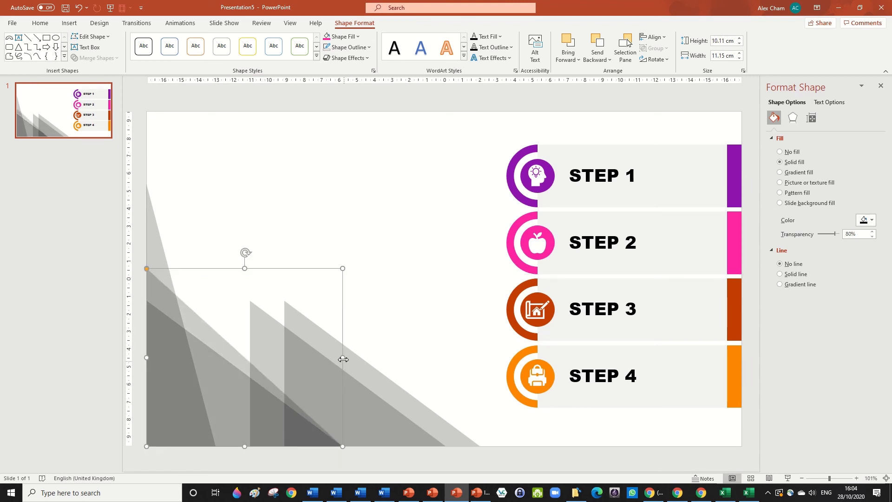
{"action": "left_click_drag", "start_coordinate": [343, 358], "coordinate": [285, 357]}
{"action": "left_click_drag", "start_coordinate": [217, 266], "coordinate": [216, 246]}
{"action": "left_click_drag", "start_coordinate": [287, 346], "coordinate": [295, 177]}
{"action": "left_click_drag", "start_coordinate": [360, 99], "coordinate": [434, 194]}
{"action": "left_click_drag", "start_coordinate": [337, 144], "coordinate": [207, 165]}
Step: Rotate a lower grey triangle into the top-left corner and stretch it to 14.38 cm high
{"action": "key", "text": "Escape"}
{"action": "left_click_drag", "start_coordinate": [215, 428], "coordinate": [217, 444]}
{"action": "left_click_drag", "start_coordinate": [342, 389], "coordinate": [343, 267]}
{"action": "left_click_drag", "start_coordinate": [348, 145], "coordinate": [404, 239]}
{"action": "left_click_drag", "start_coordinate": [342, 198], "coordinate": [320, 172]}
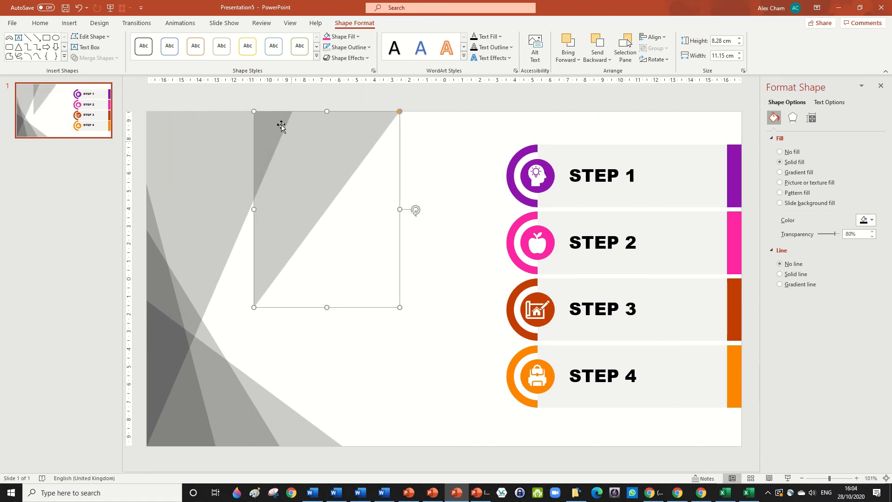
{"action": "left_click_drag", "start_coordinate": [254, 210], "coordinate": [147, 203]}
{"action": "left_click_drag", "start_coordinate": [273, 308], "coordinate": [251, 186]}
Step: Nudge the top-edge triangle flush with the slide top and shorten it to 10.63 cm
{"action": "left_click", "coordinate": [384, 149]}
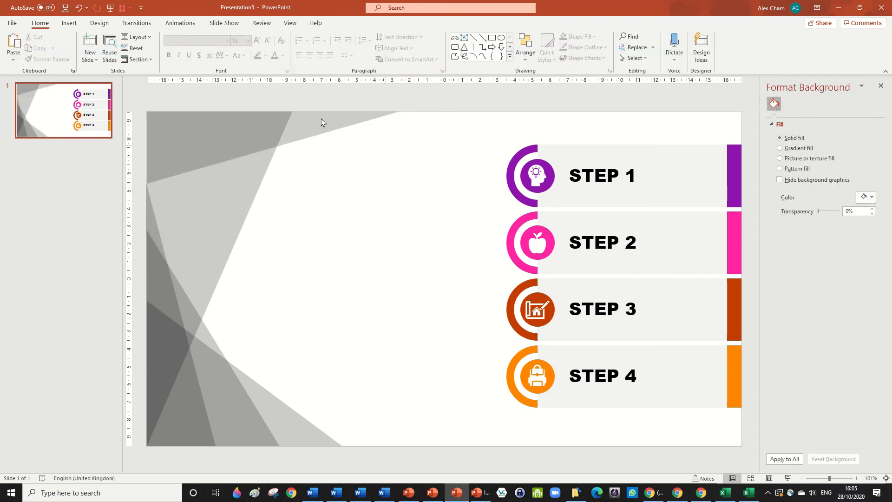
{"action": "left_click", "coordinate": [269, 160]}
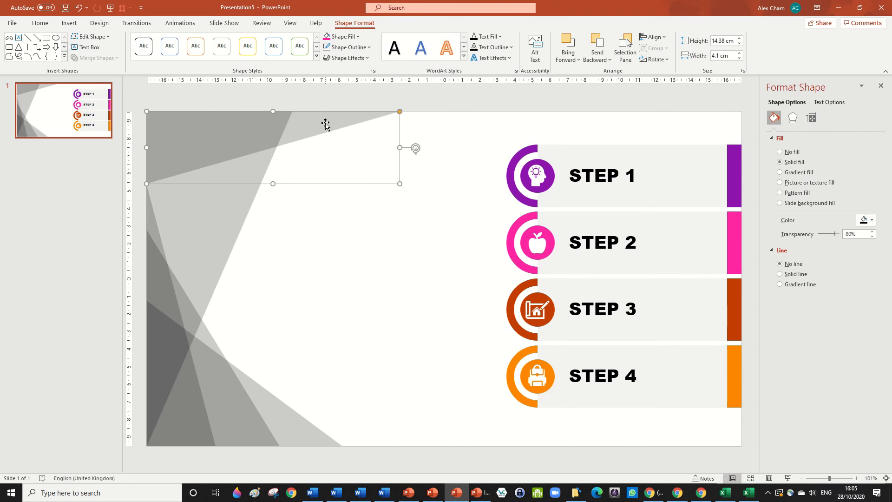
{"action": "left_click_drag", "start_coordinate": [327, 135], "coordinate": [325, 121]}
{"action": "left_click", "coordinate": [319, 149]}
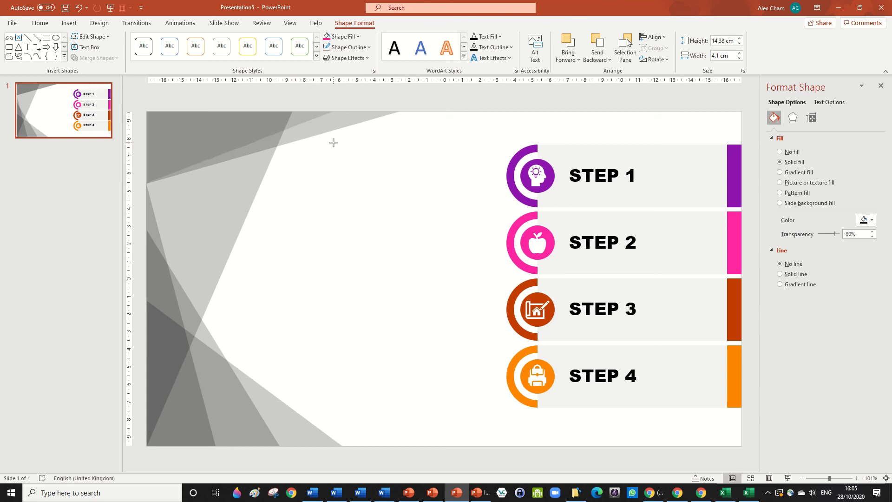
{"action": "left_click", "coordinate": [333, 143]}
{"action": "left_click_drag", "start_coordinate": [242, 188], "coordinate": [240, 228]}
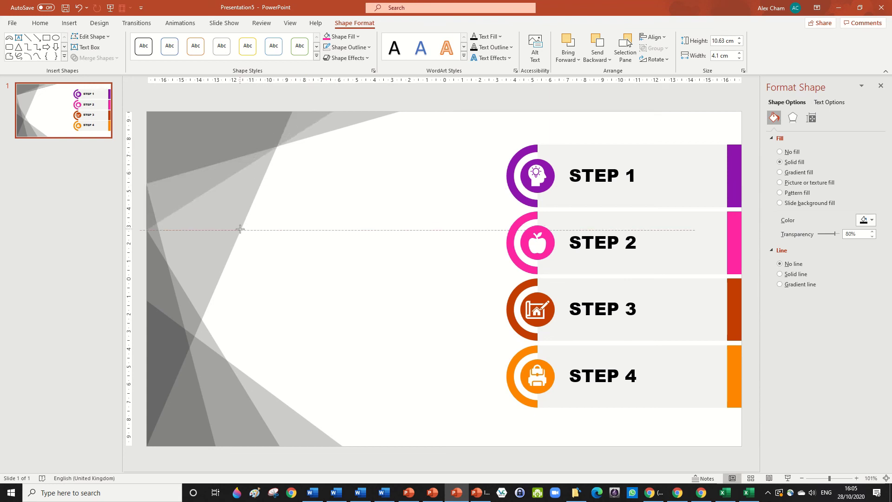
{"action": "left_click", "coordinate": [379, 246]}
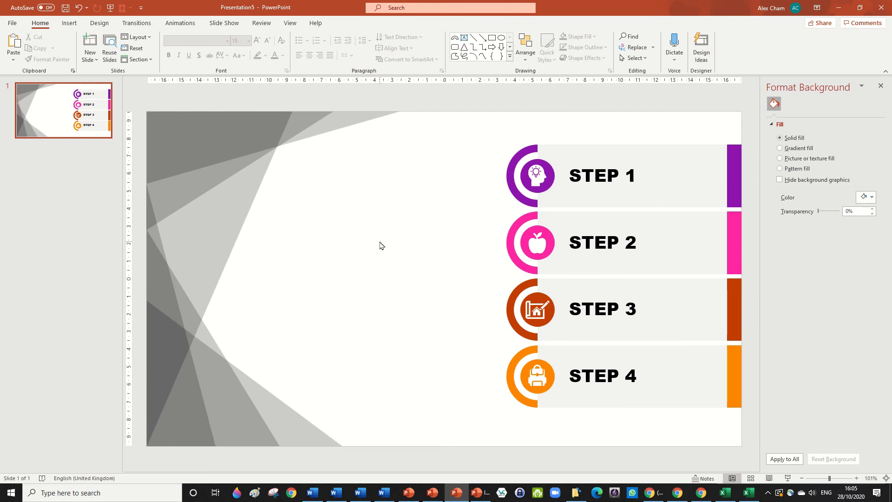
{"action": "left_click_drag", "start_coordinate": [270, 230], "coordinate": [454, 318]}
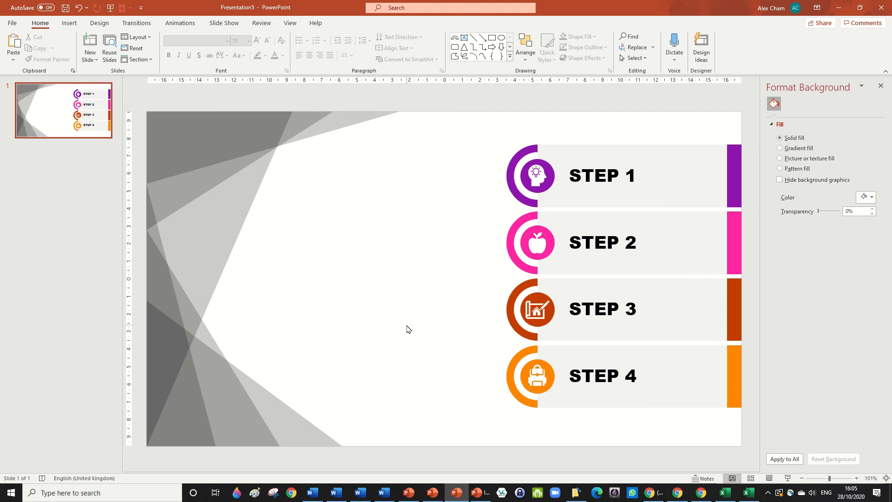